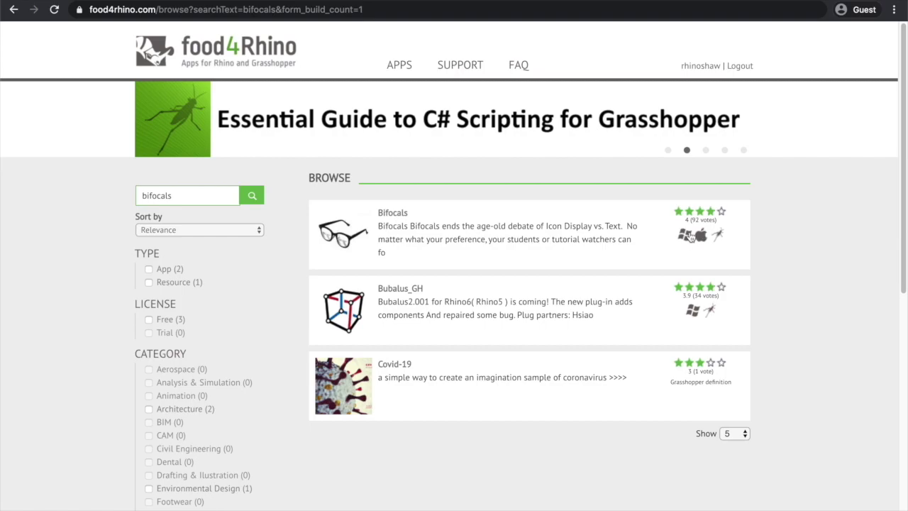
- Open the Bifocals app page on food4Rhino and download the Bifocals GHA file for Grasshopper Mac 5
left_click(583, 234)
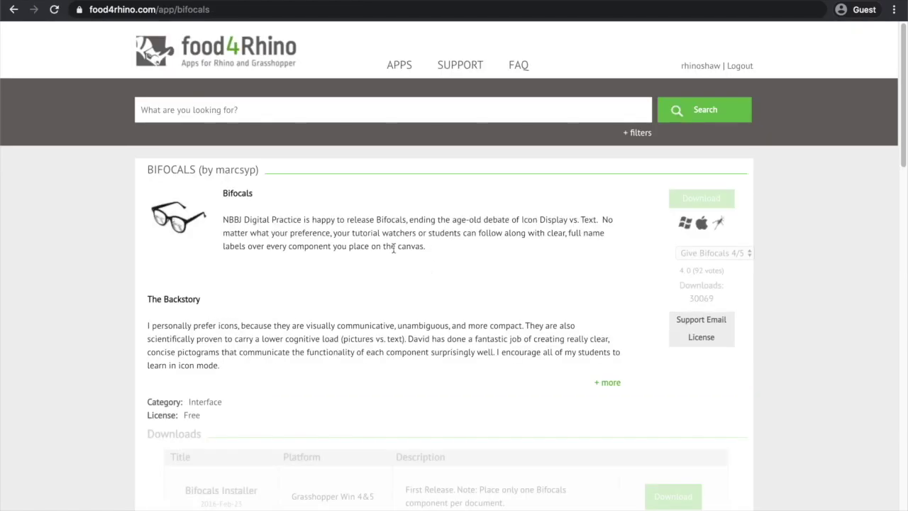
scroll(550, 257, "down", 4)
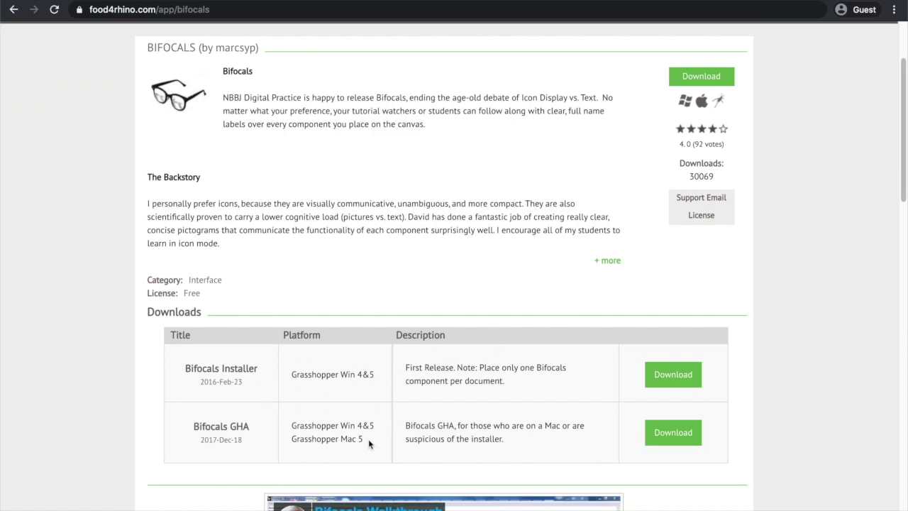
left_click_drag(369, 442, 317, 437)
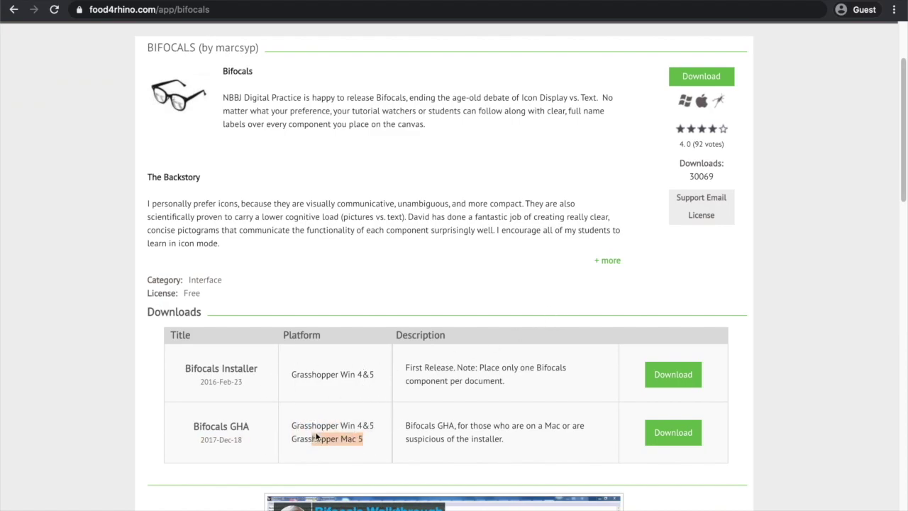
left_click(677, 433)
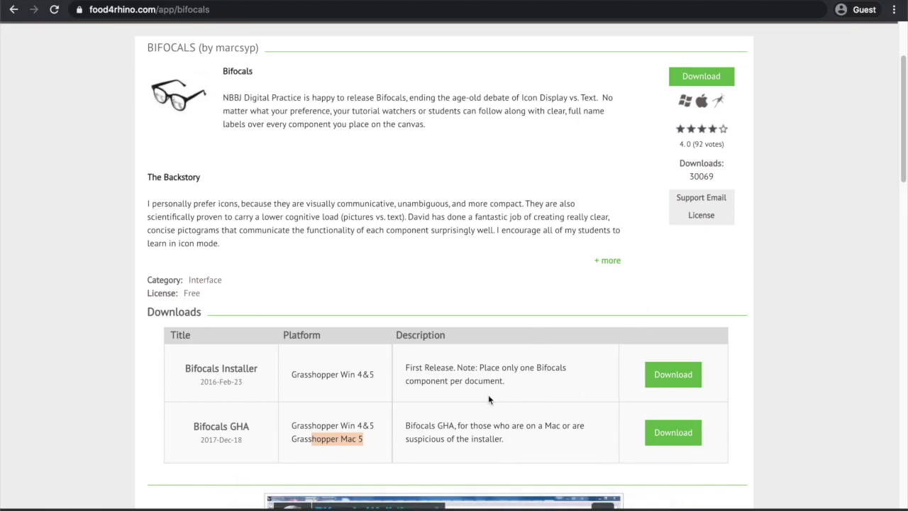
- Launch Rhinoceros and start a new model
key("alt+space")
type("rhin")
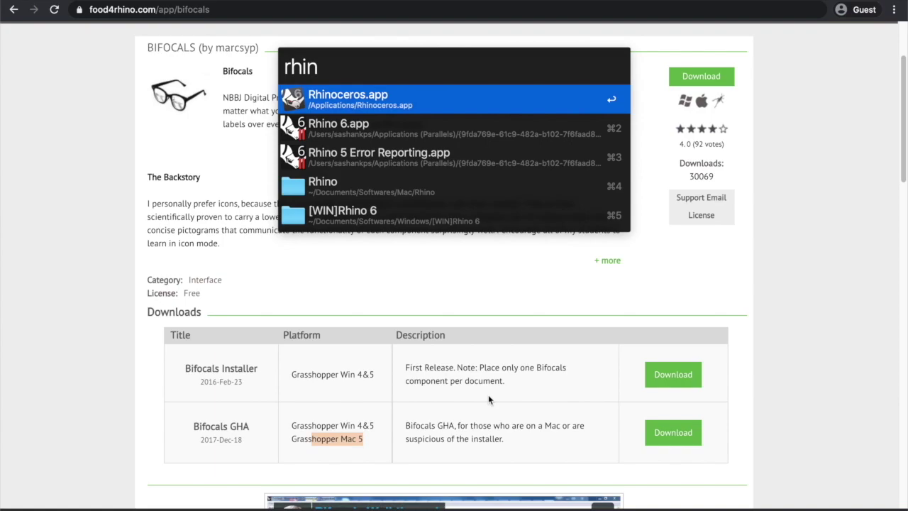
left_click(448, 108)
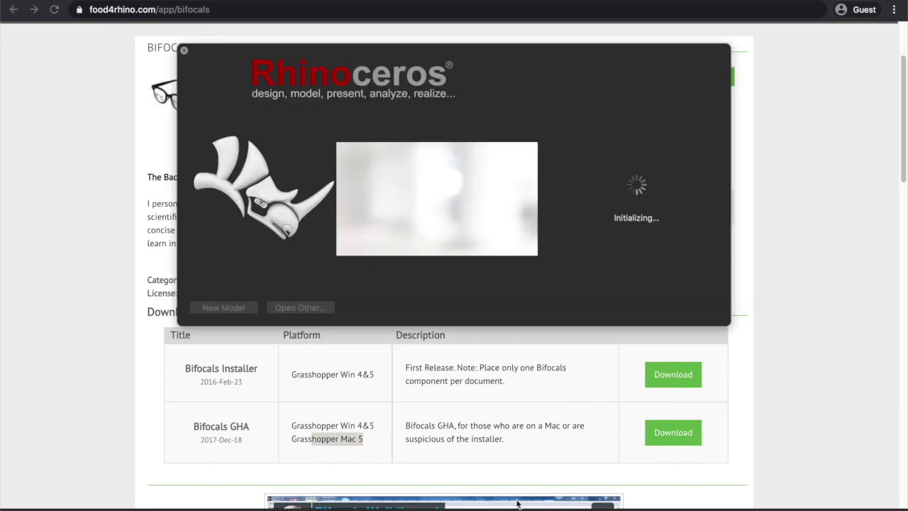
left_click(245, 307)
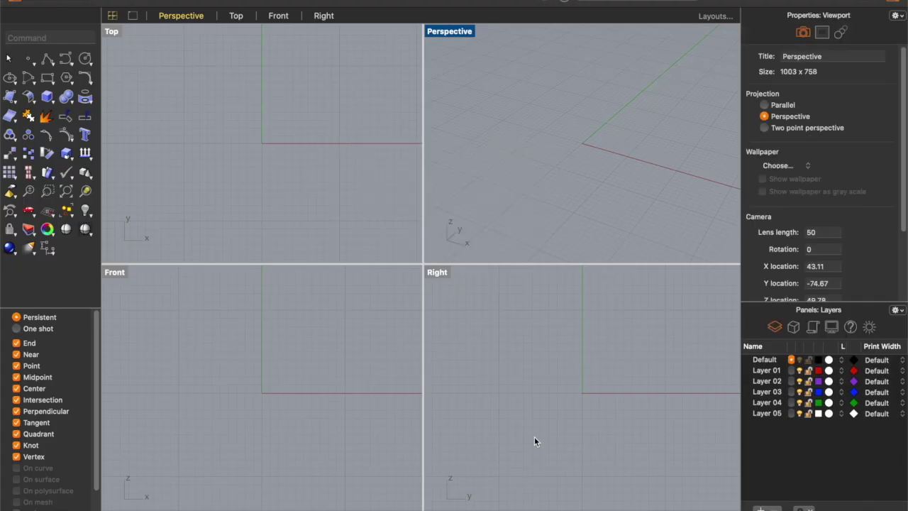
- Open Grasshopper from Rhinoceros, start a blank document and reposition the Grasshopper window
type("grasshopper")
key("Return")
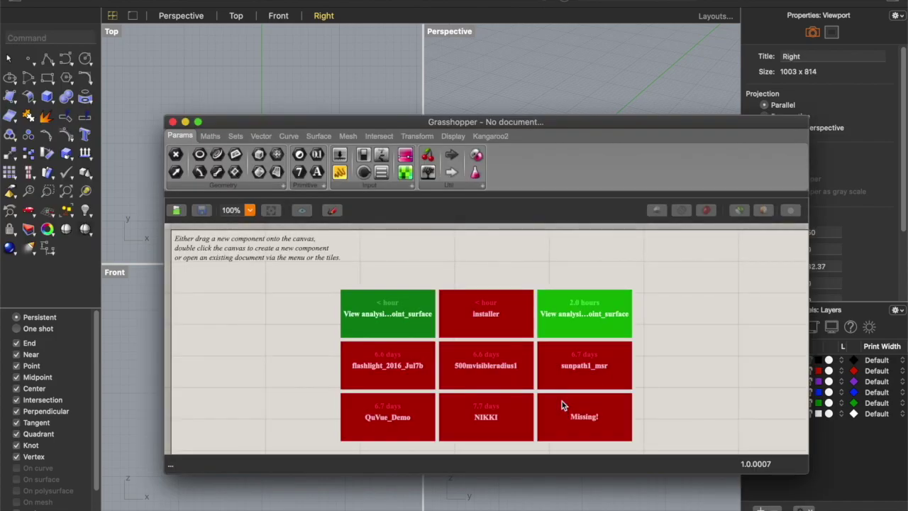
left_click(266, 292)
left_click_drag(528, 122, 597, 80)
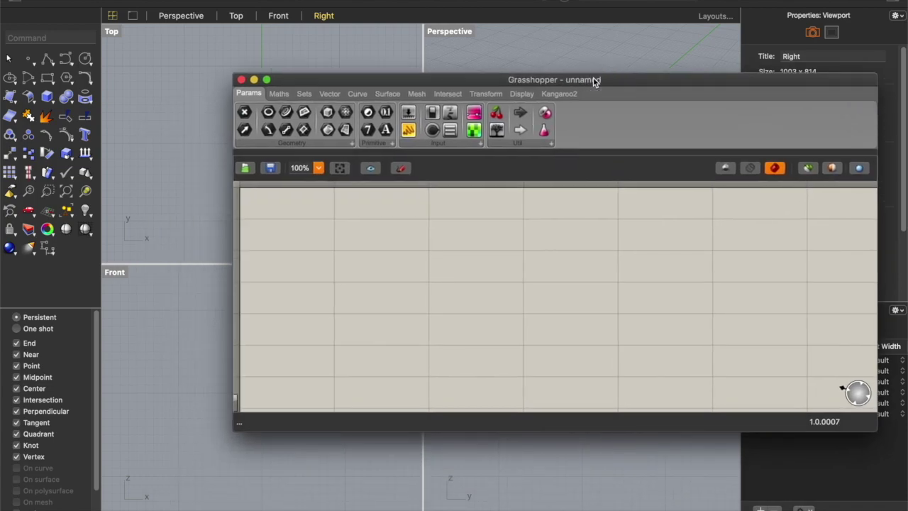
- Open the Downloads folder in Finder and install bifocals.gha by dropping it onto the Grasshopper canvas
key("super+space")
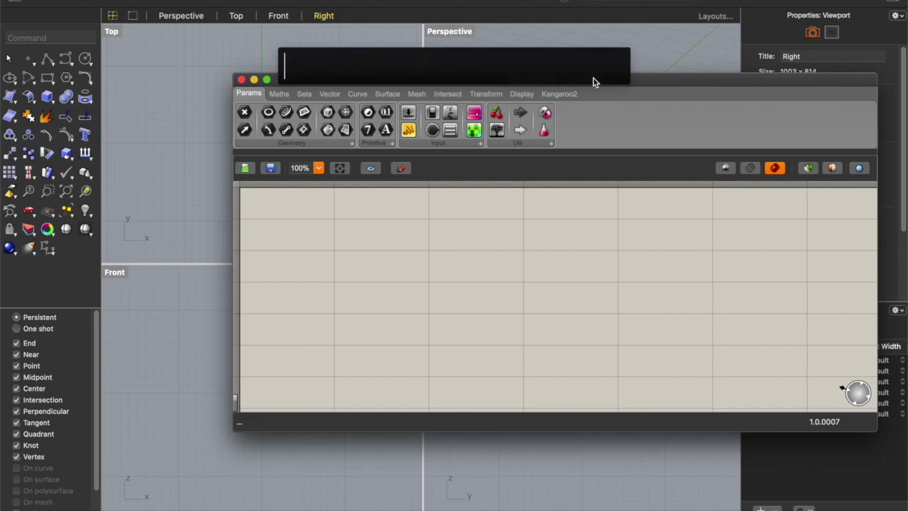
type("f down")
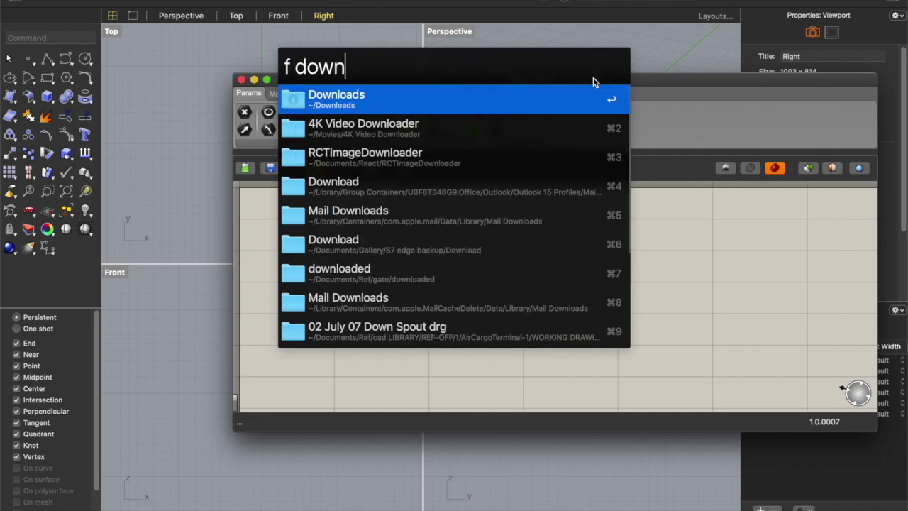
key("Return")
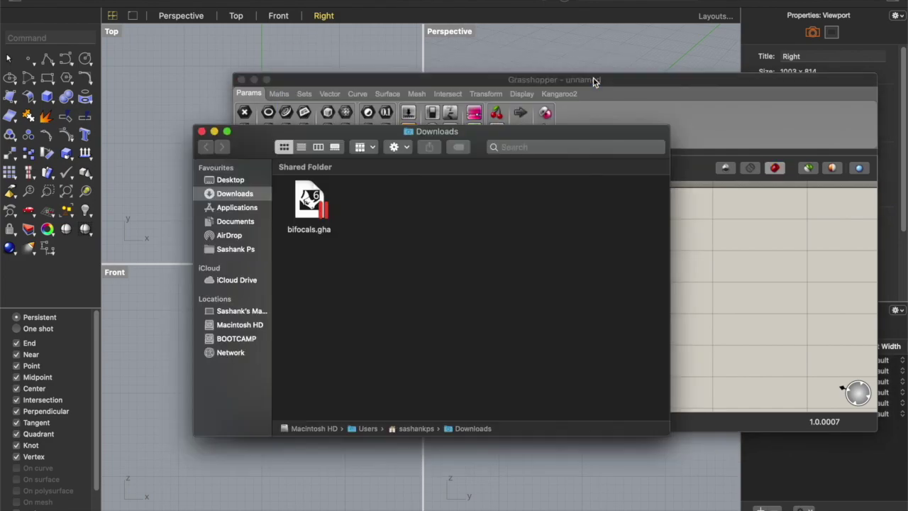
left_click_drag(478, 145, 334, 146)
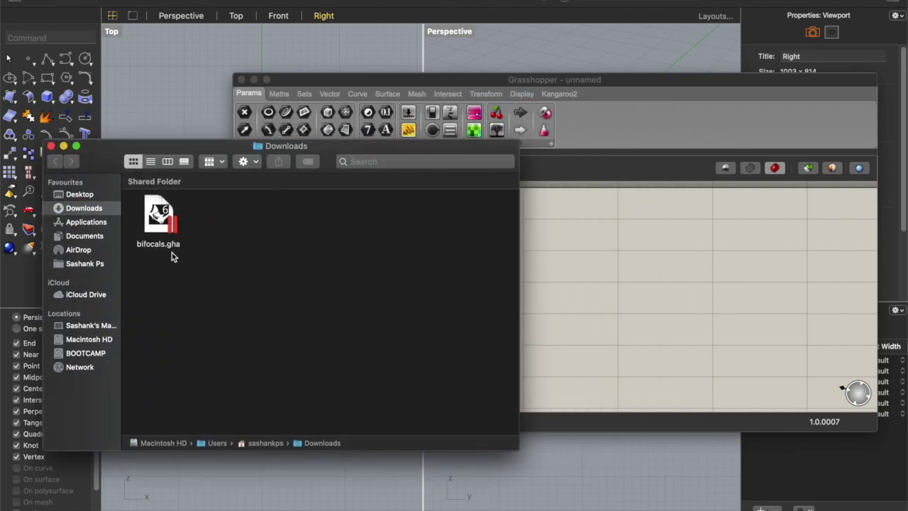
left_click_drag(156, 220, 638, 276)
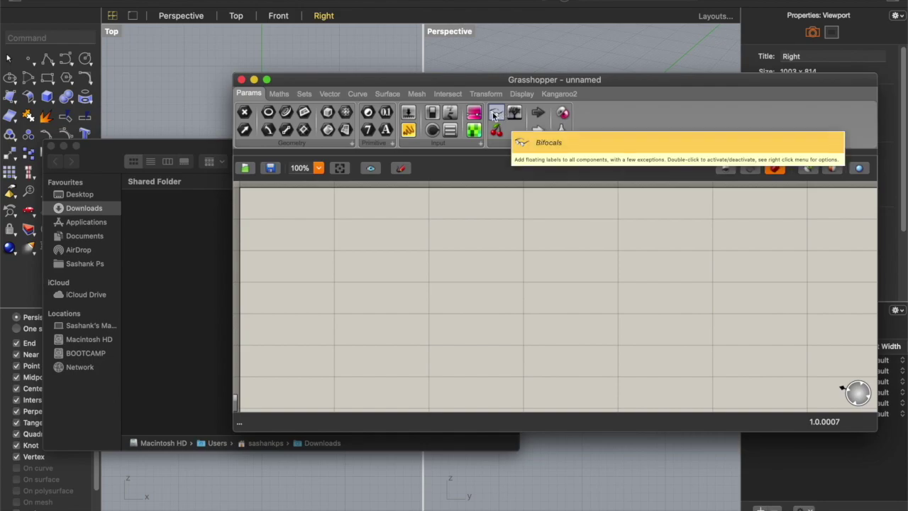
- Place a Bifocals component near the canvas corner and add a Construct Mesh component below it to test the labels
double_click(409, 261)
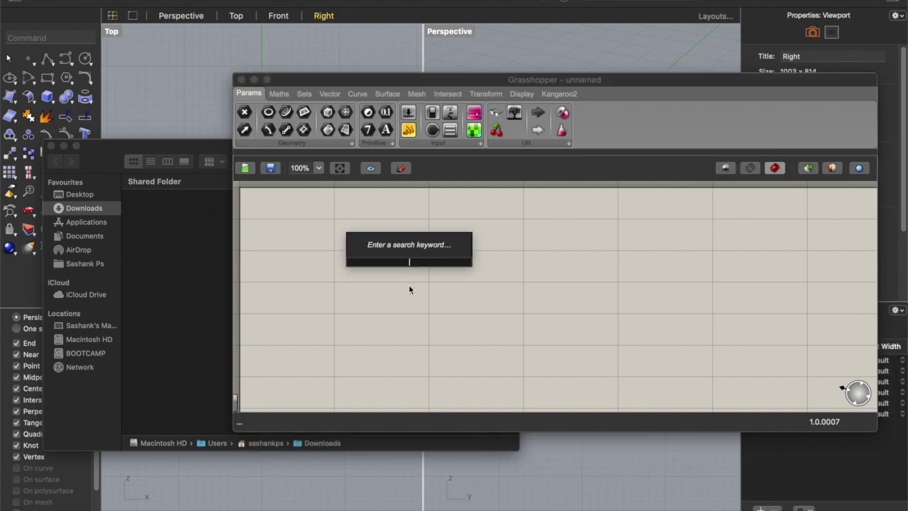
left_click_drag(495, 114, 272, 213)
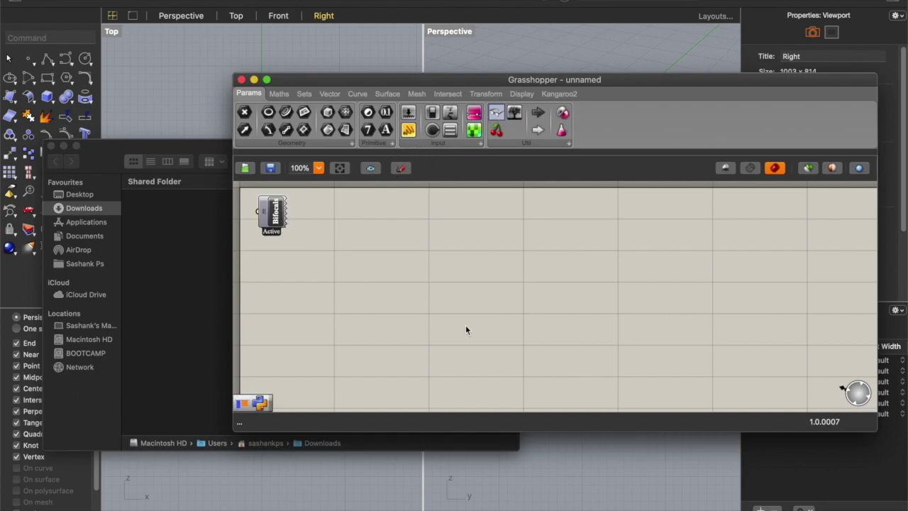
double_click(406, 319)
type("constru")
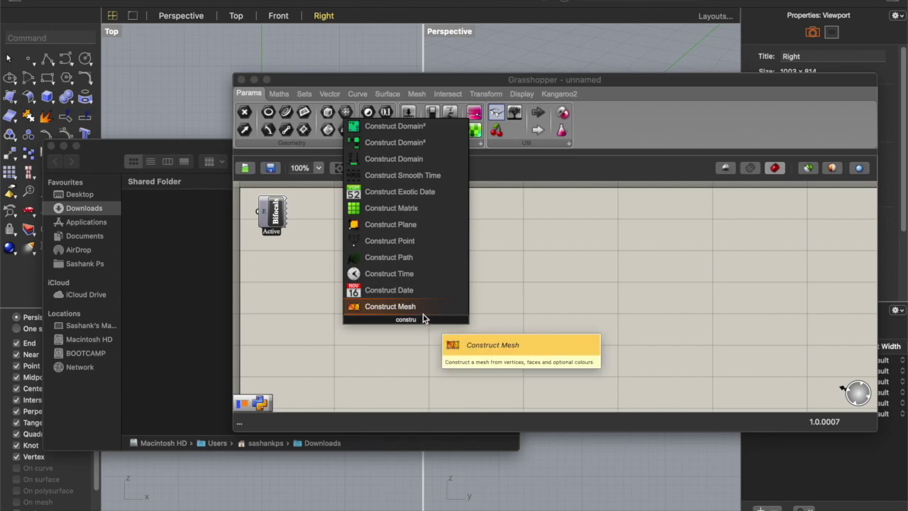
key("Return")
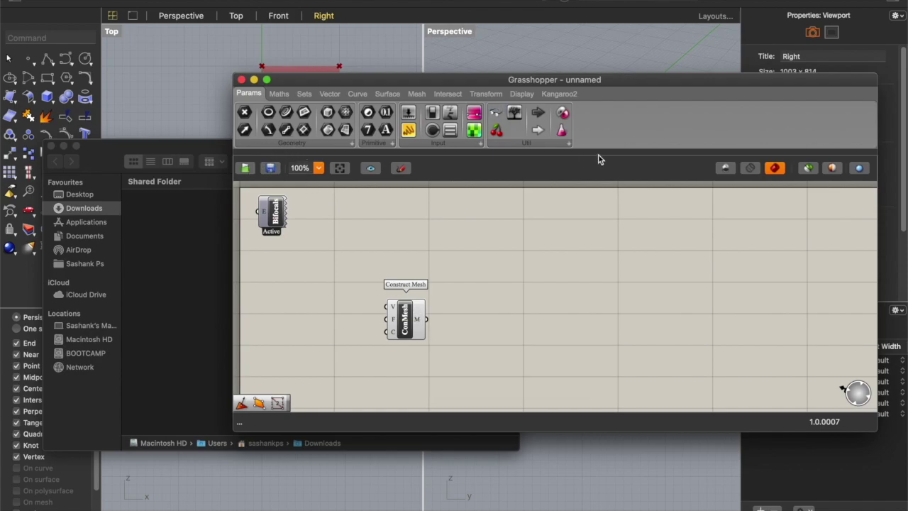
- Delete the Bifocals and Construct Mesh components from the canvas
left_click_drag(478, 316, 233, 184)
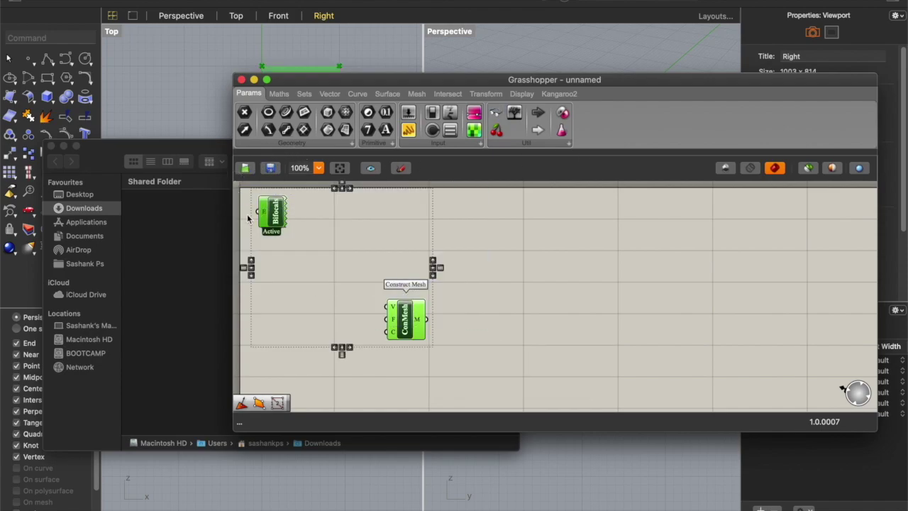
key("Delete")
left_click(204, 289)
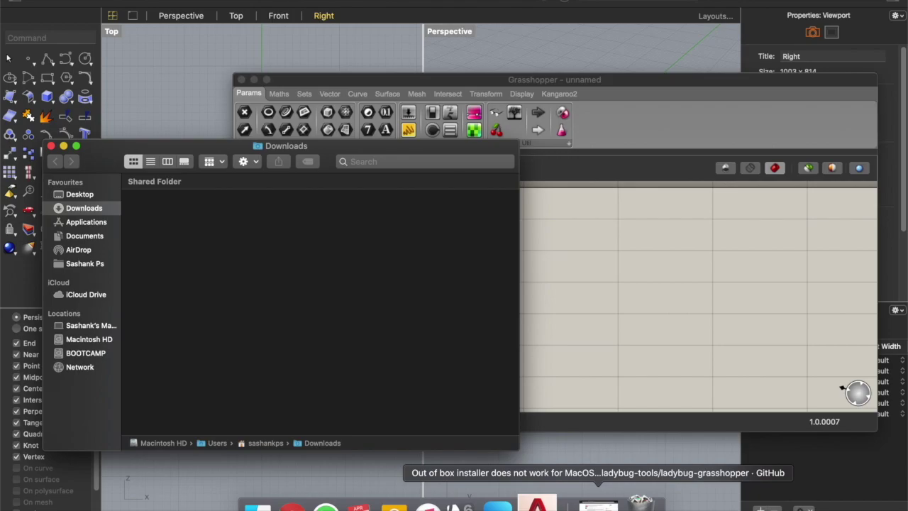
- Switch to the Chrome window with food4Rhino, search for "lunchbox" and check the platforms the listed plug-ins support
left_click(598, 505)
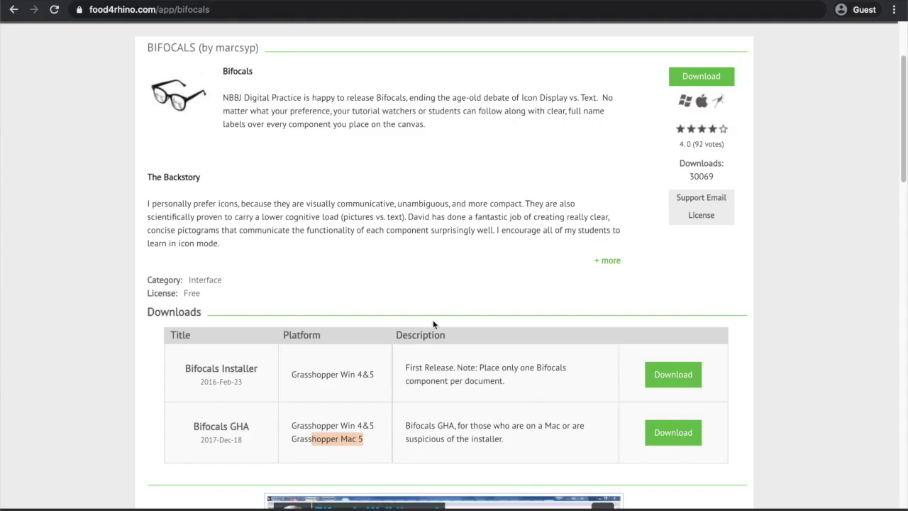
scroll(256, 127, "up", 3)
left_click(272, 116)
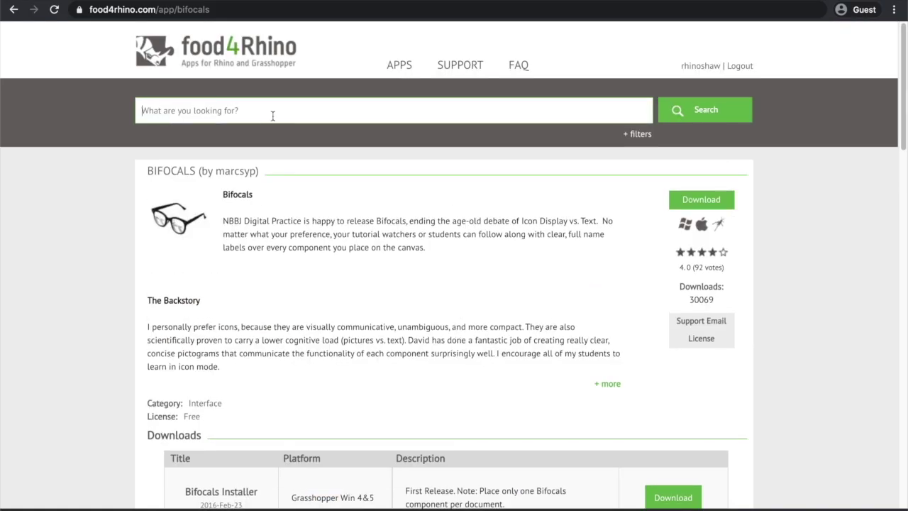
type("lunchbox")
key("Return")
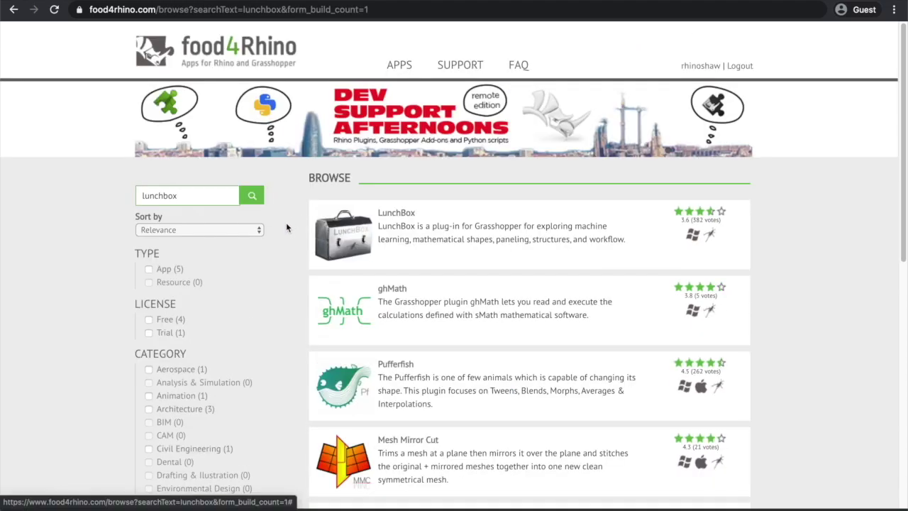
scroll(524, 260, "down", 3)
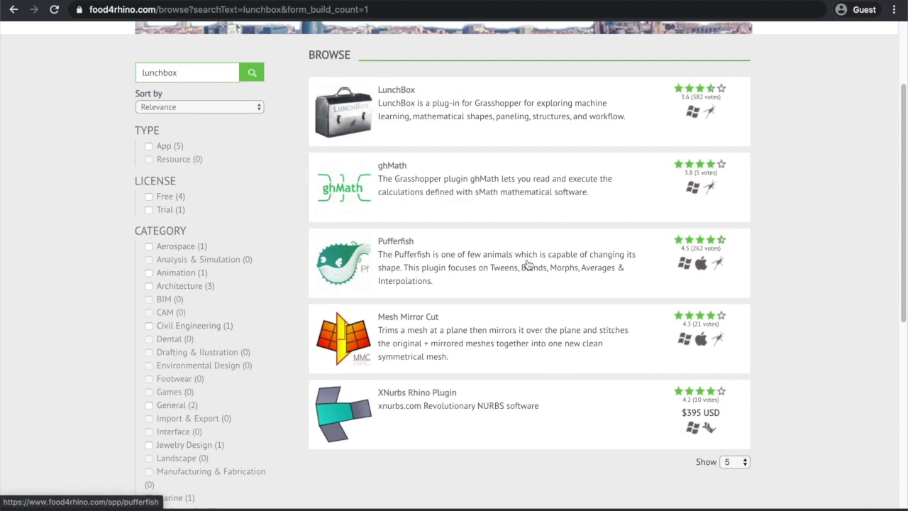
scroll(528, 263, "up", 3)
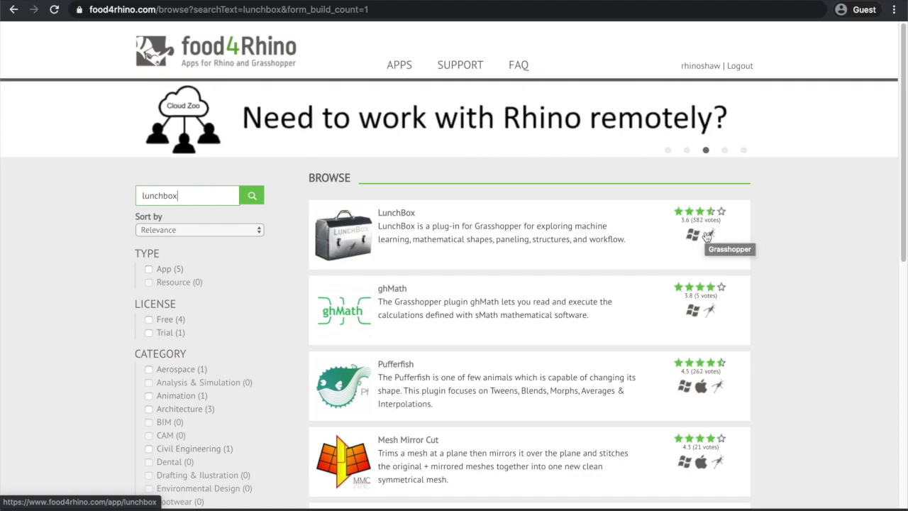
- Open the LunchBox app page and download the LunchBox 2017.8.1 ZIP release from its downloads list
left_click(399, 216)
scroll(449, 342, "down", 6)
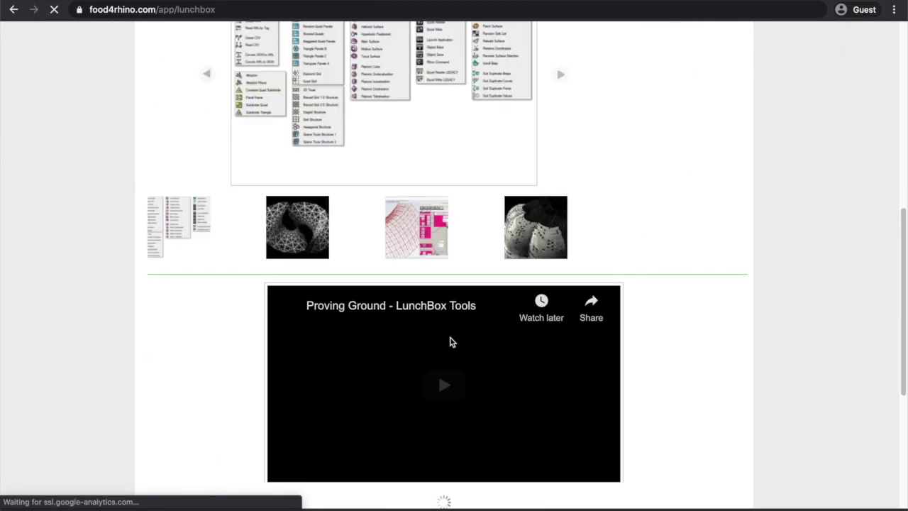
scroll(444, 345, "down", 3)
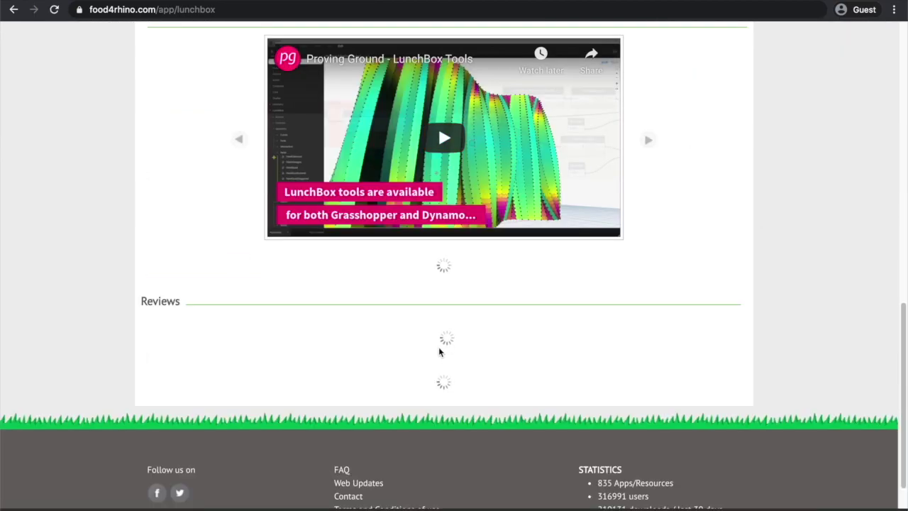
scroll(438, 347, "up", 6)
scroll(435, 333, "down", 10)
scroll(435, 334, "up", 2)
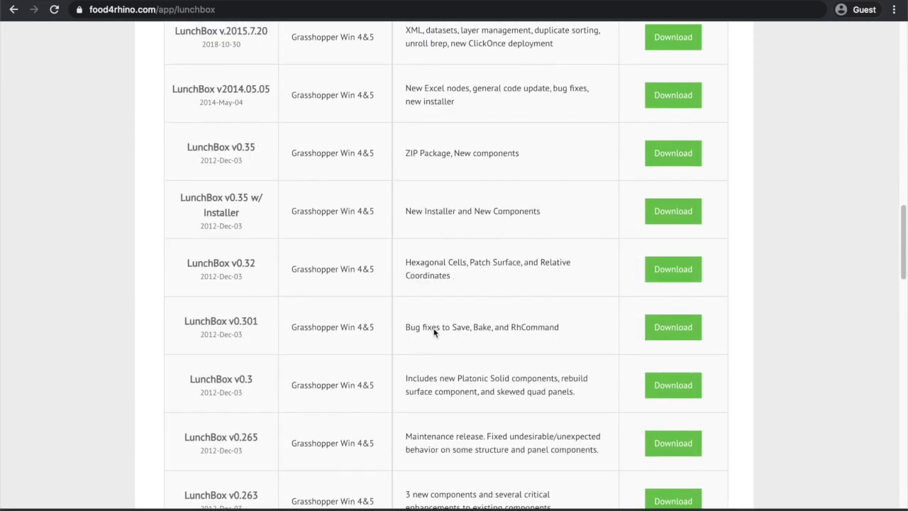
scroll(436, 331, "up", 9)
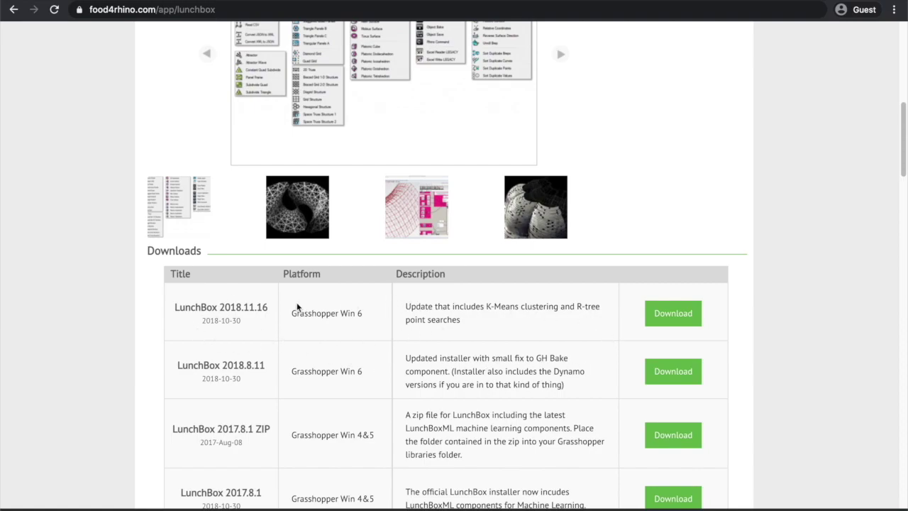
left_click_drag(172, 429, 272, 428)
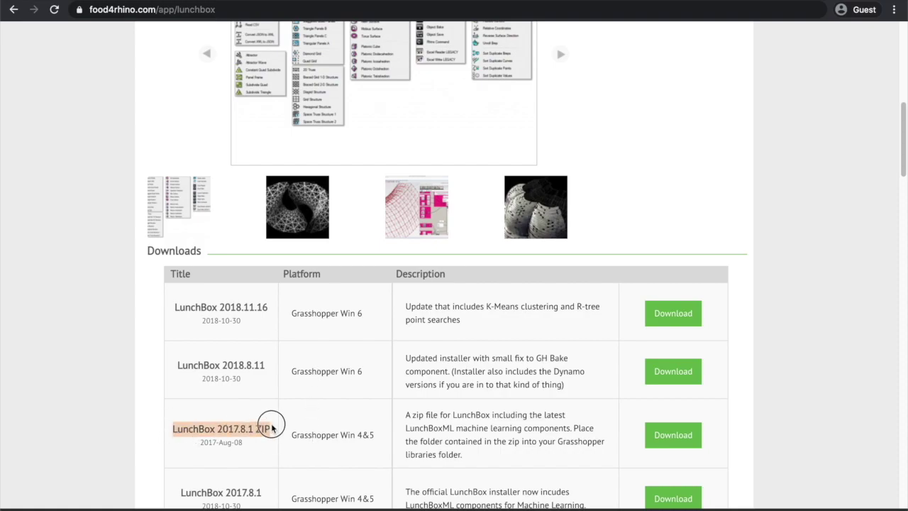
left_click(685, 436)
- Open the Downloads folder in Finder and extract provinggroundlunchbox-201781.zip into a LunchBox folder
key("alt+space")
type("f dow")
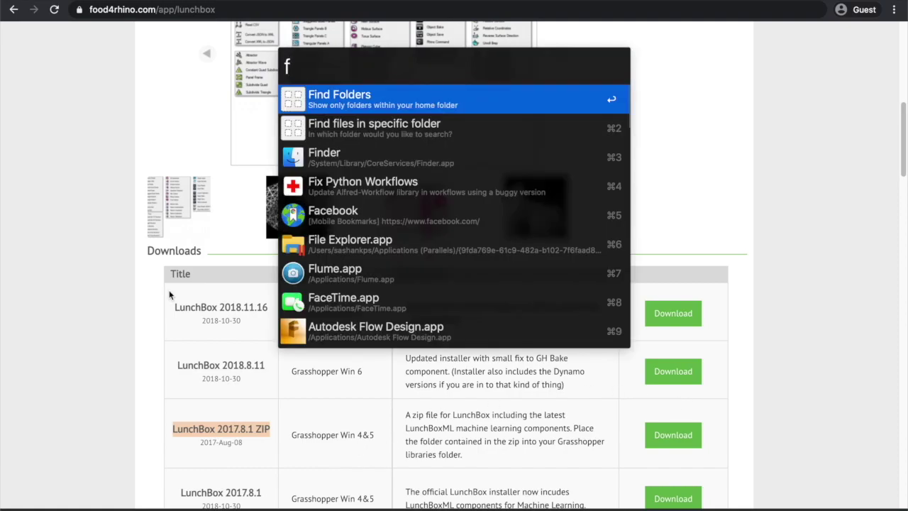
key("Return")
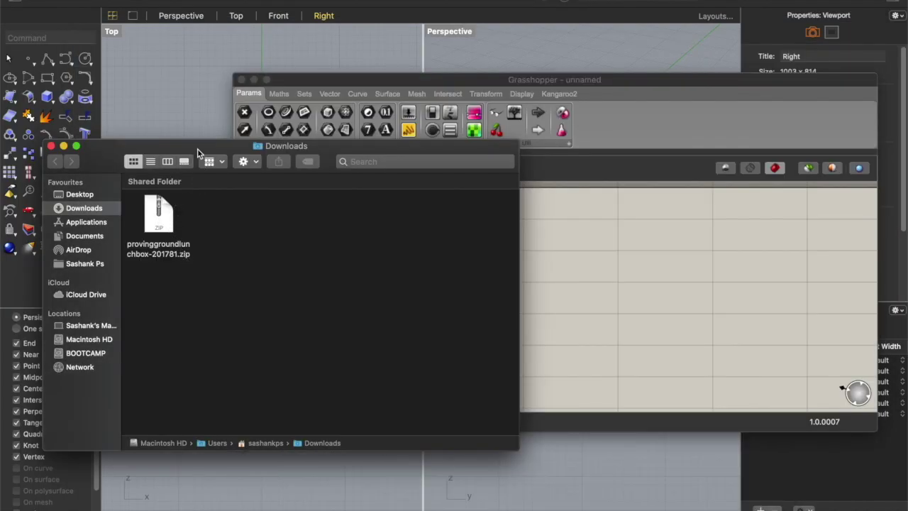
left_click_drag(170, 207, 212, 190)
left_click(209, 200)
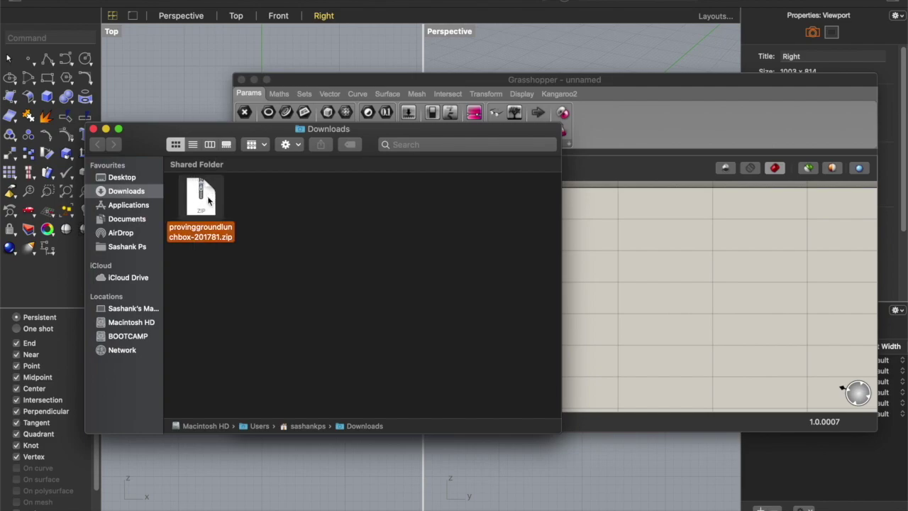
double_click(214, 211)
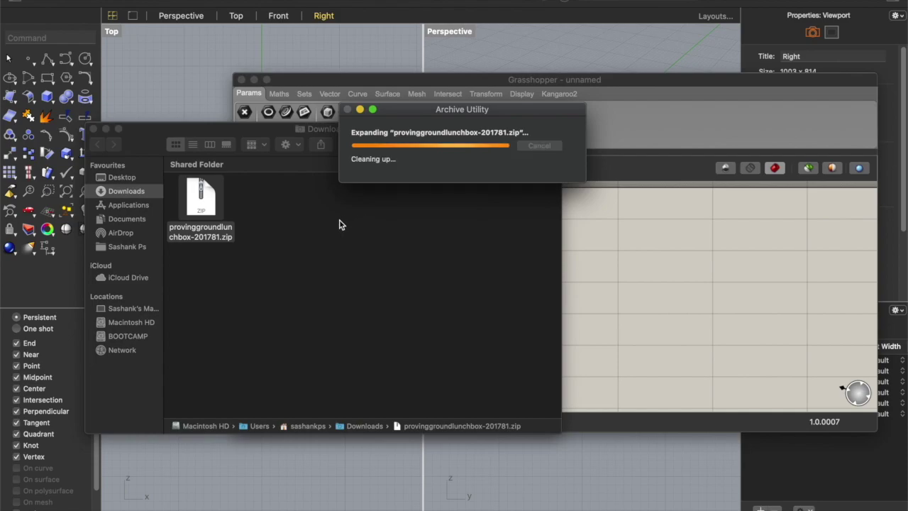
left_click_drag(218, 217, 270, 203)
left_click(312, 238)
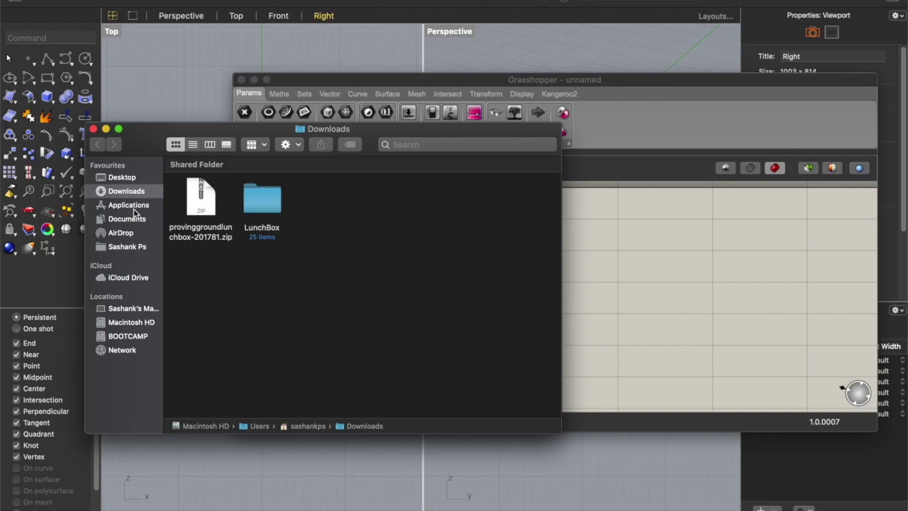
- Find the GH Plugins folder with the file launcher, open the Install.rtf file inside it and enlarge its window
key("alt+space")
type("r")
key("BackSpace")
type("ff gh")
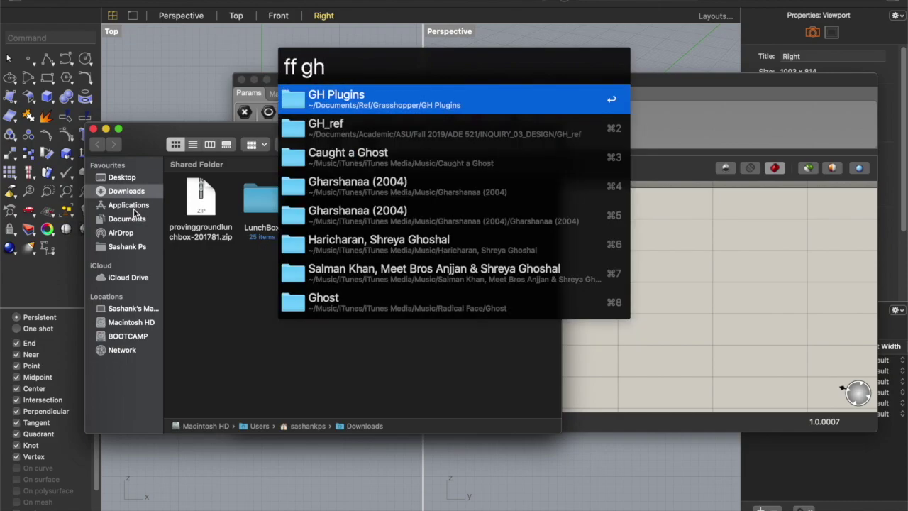
key("Return")
type("in")
key("Return")
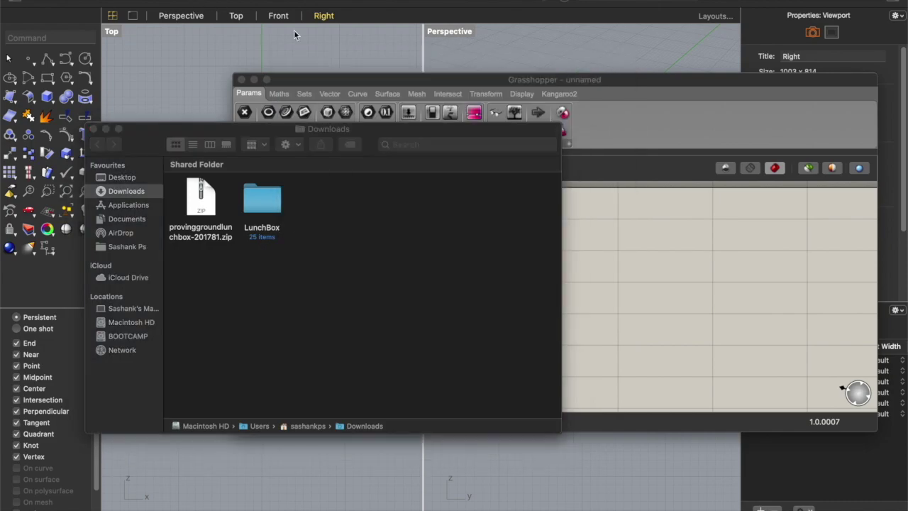
left_click_drag(553, 99, 667, 128)
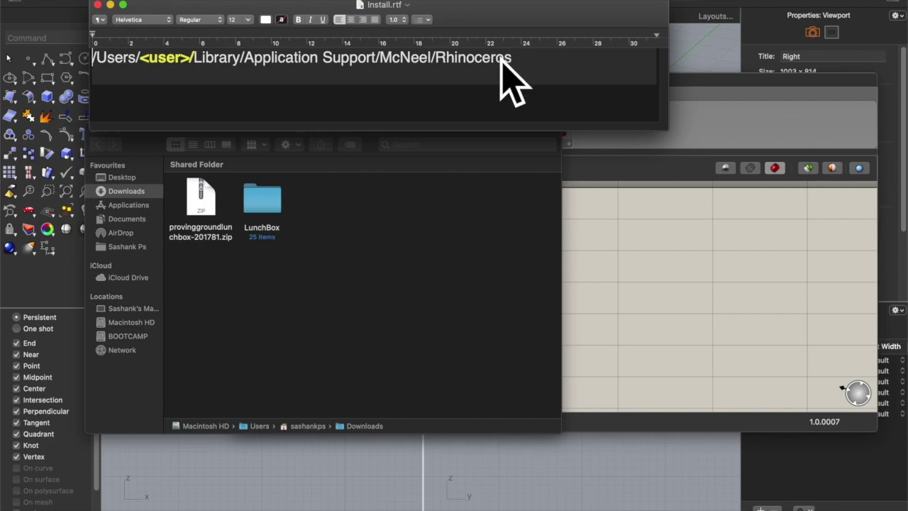
- Format the <user> placeholder in the Install.rtf folder path as bold orange text
left_click(143, 63)
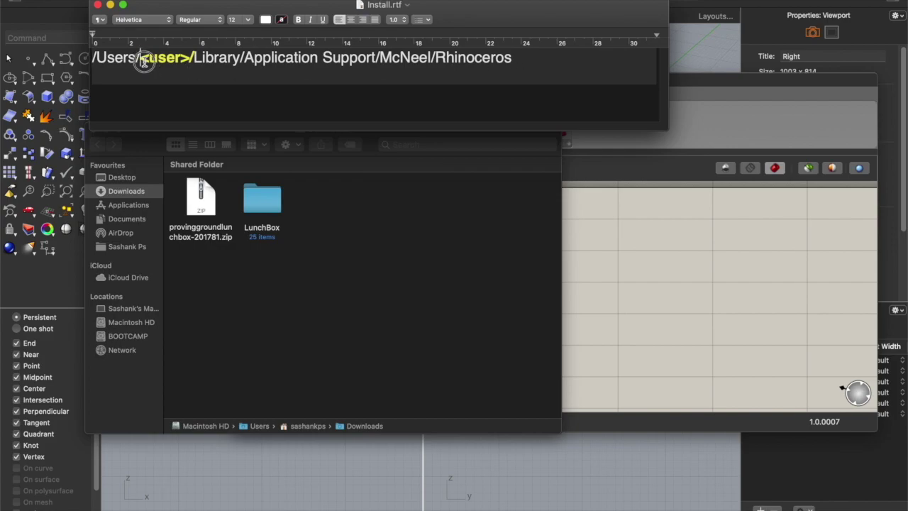
left_click(187, 56)
left_click_drag(187, 57, 145, 57)
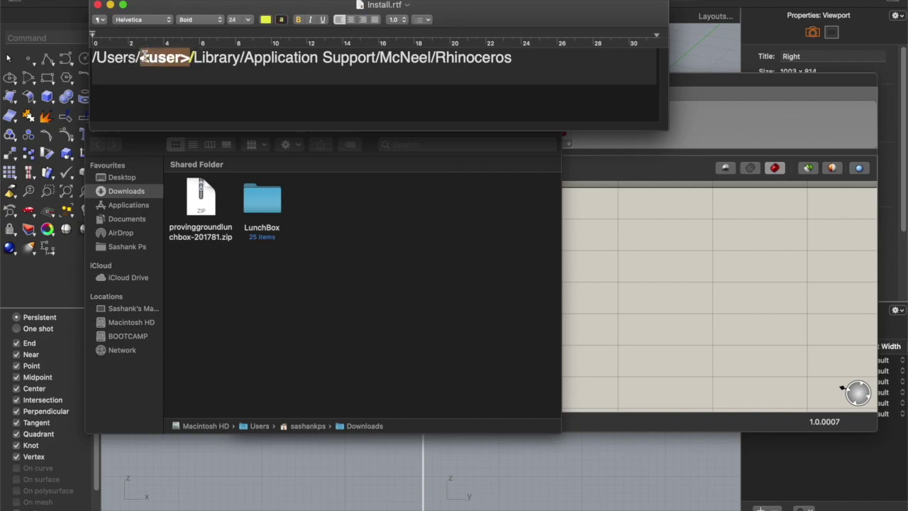
left_click(265, 19)
left_click(265, 20)
left_click(266, 20)
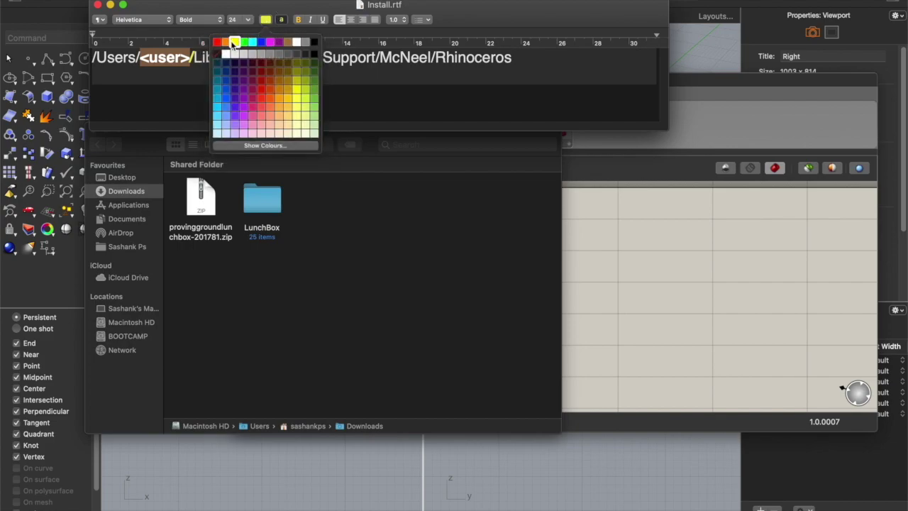
left_click(234, 43)
left_click(265, 21)
left_click(233, 43)
left_click(245, 92)
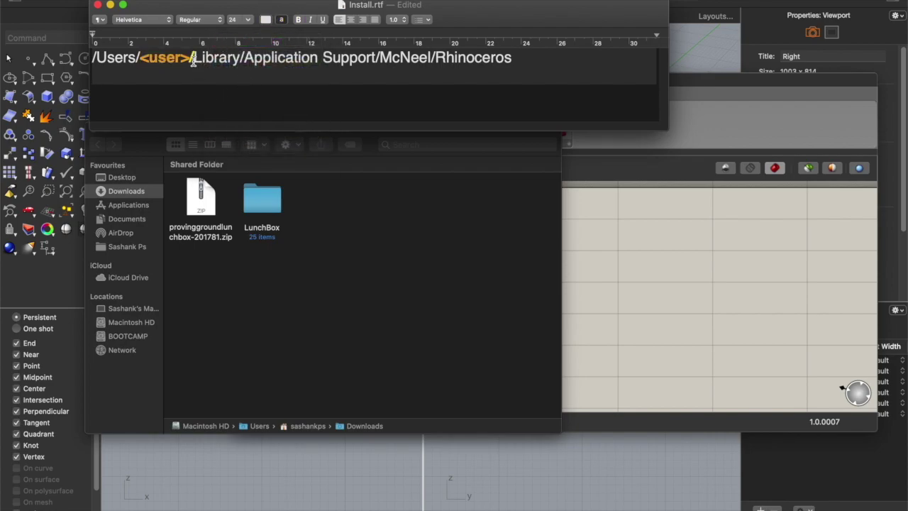
left_click_drag(192, 59, 138, 66)
key("super+b")
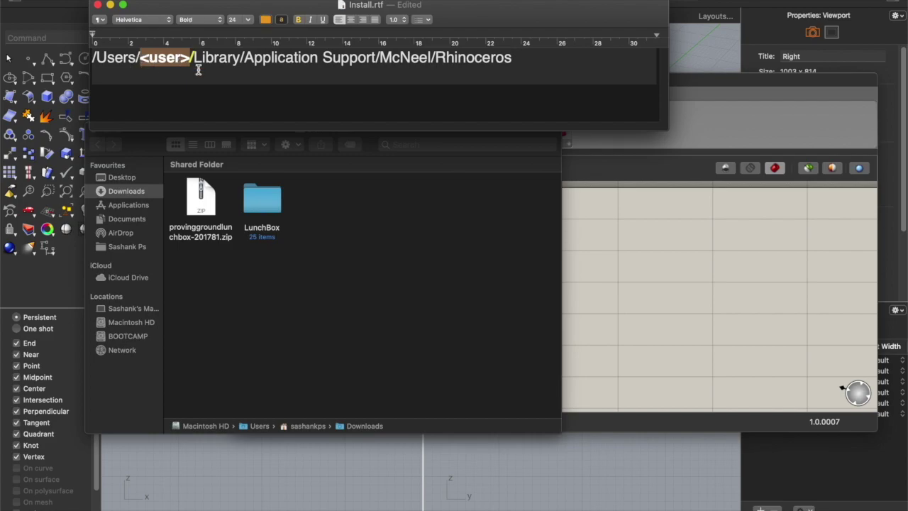
- Copy the whole /Users/<user>/Library/Application Support/McNeel/Rhinoceros path and open a new Finder window in front of Downloads
left_click_drag(514, 59, 66, 62)
key("super+c")
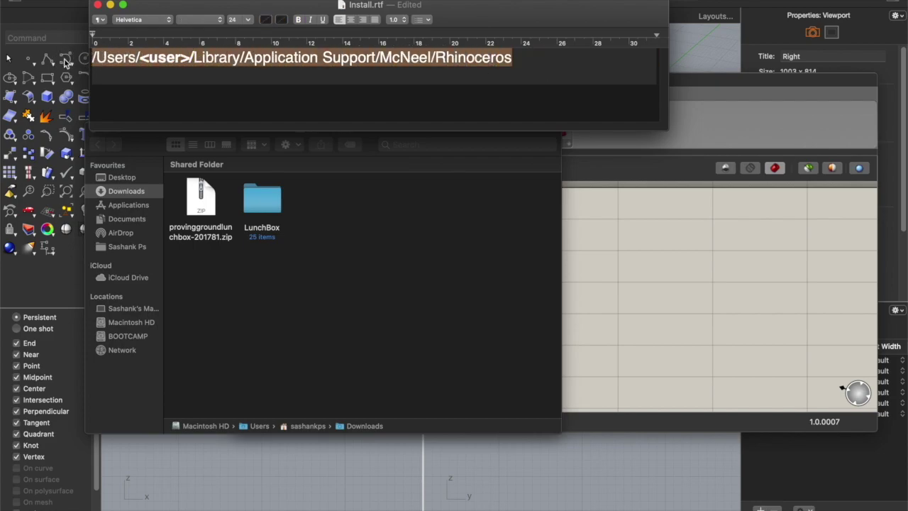
left_click(370, 257)
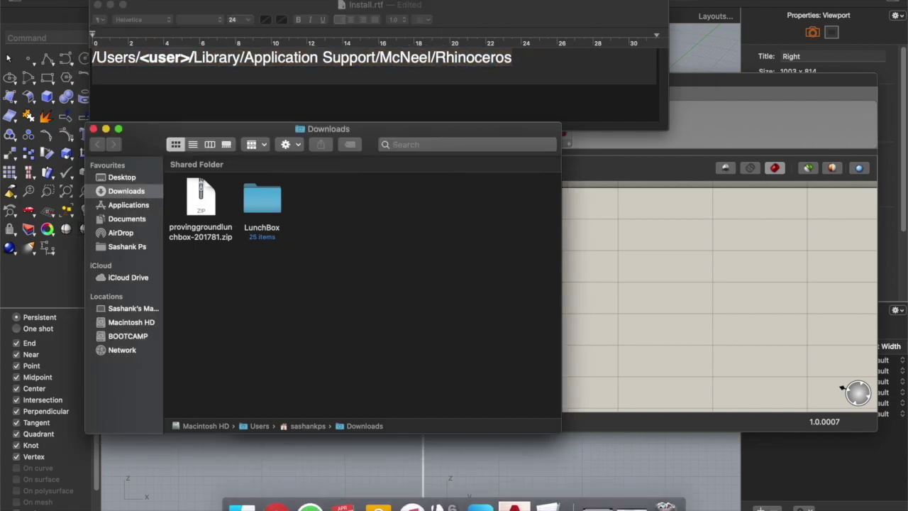
right_click(241, 504)
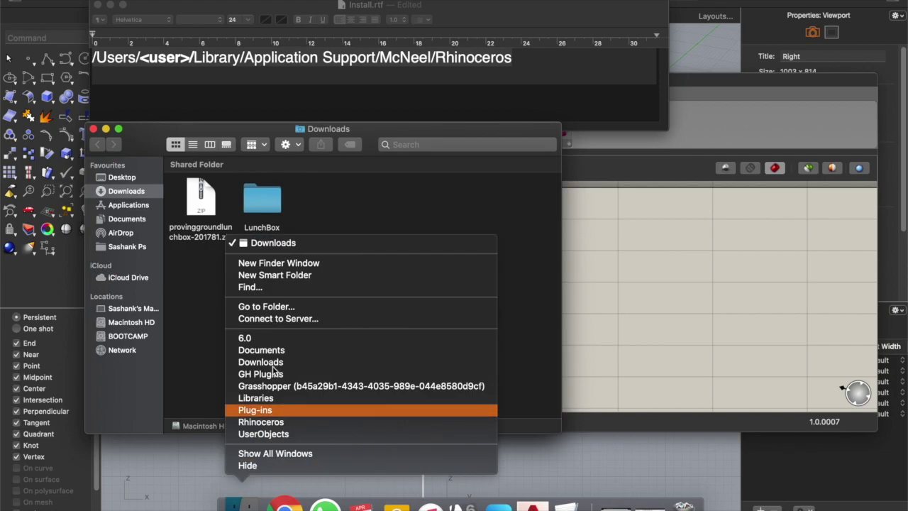
left_click(312, 262)
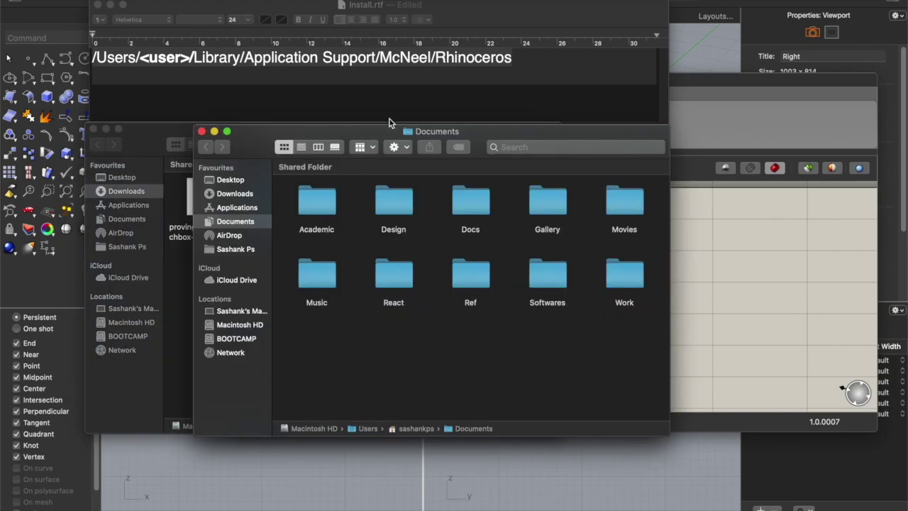
left_click_drag(380, 134, 355, 147)
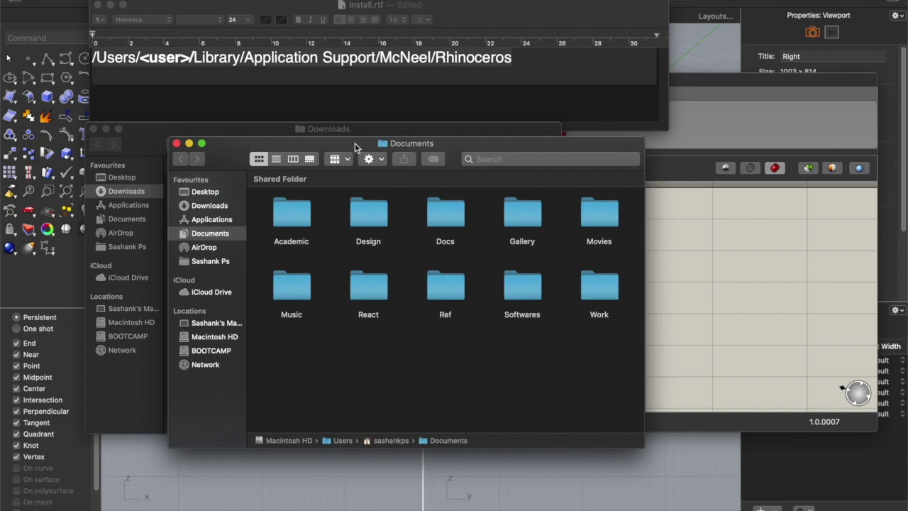
- Go to the copied McNeel/Rhinoceros folder path in Finder, replacing the <user> placeholder with the Mac account's user name
key("super+shift+g")
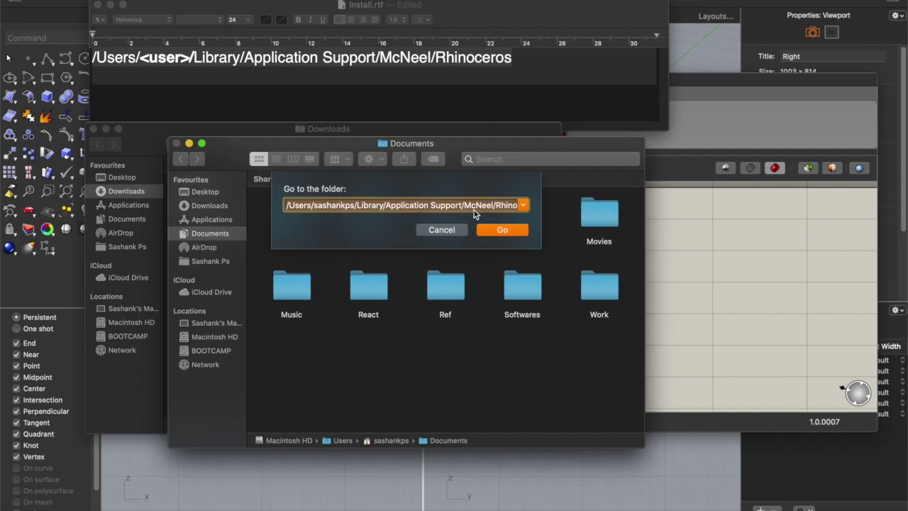
left_click(443, 231)
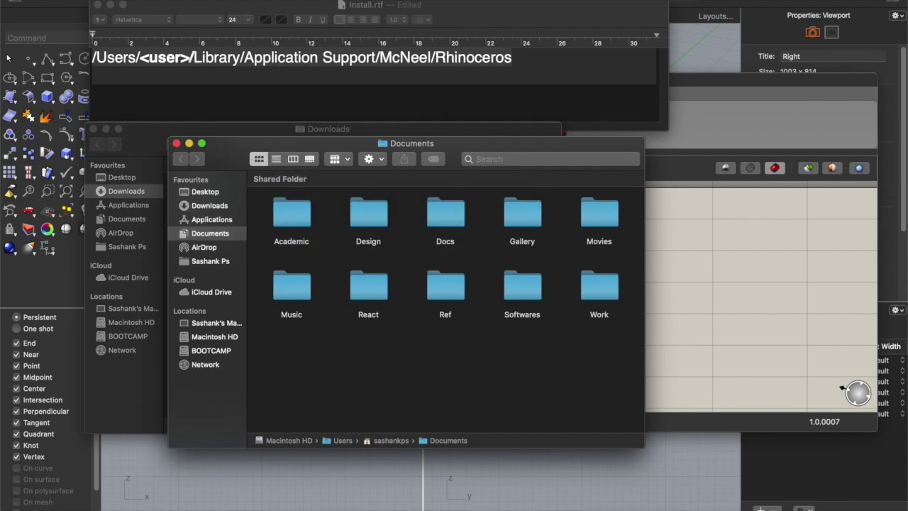
left_click(163, 1)
left_click(192, 210)
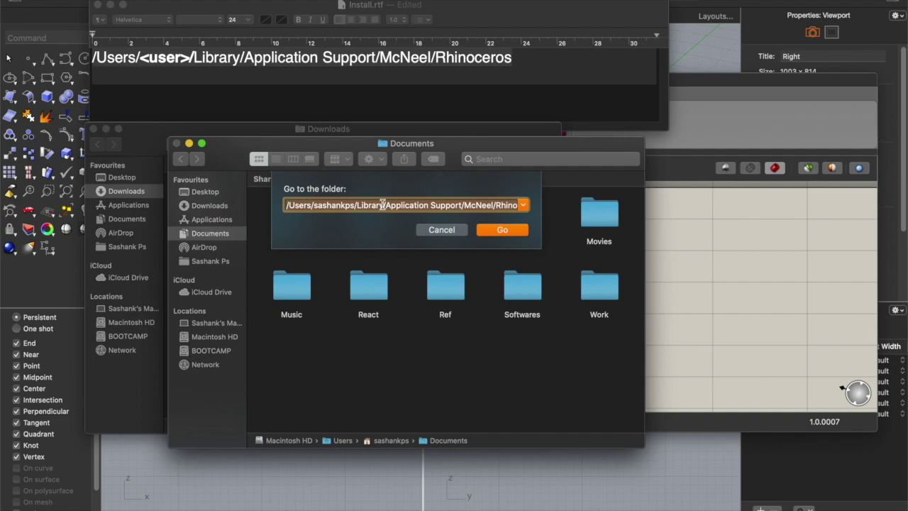
key("super+v")
left_click_drag(303, 205, 331, 205)
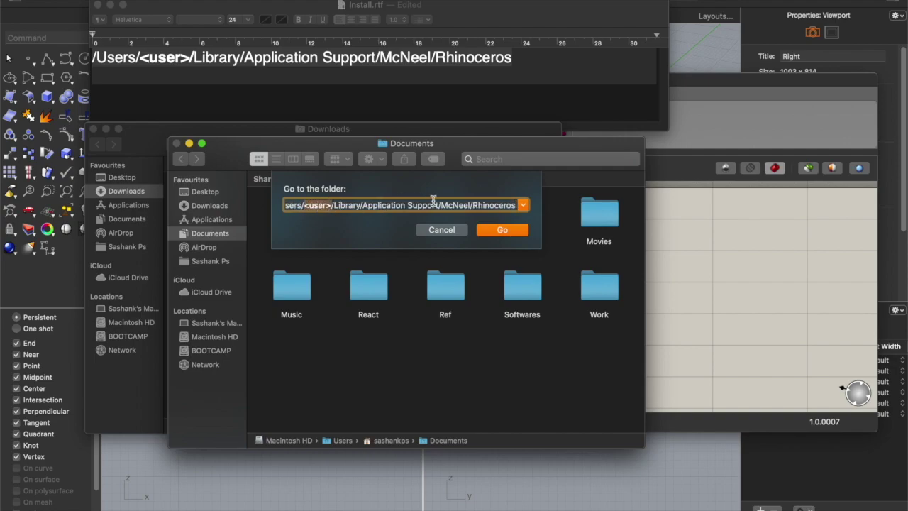
type("sashankps")
left_click(486, 229)
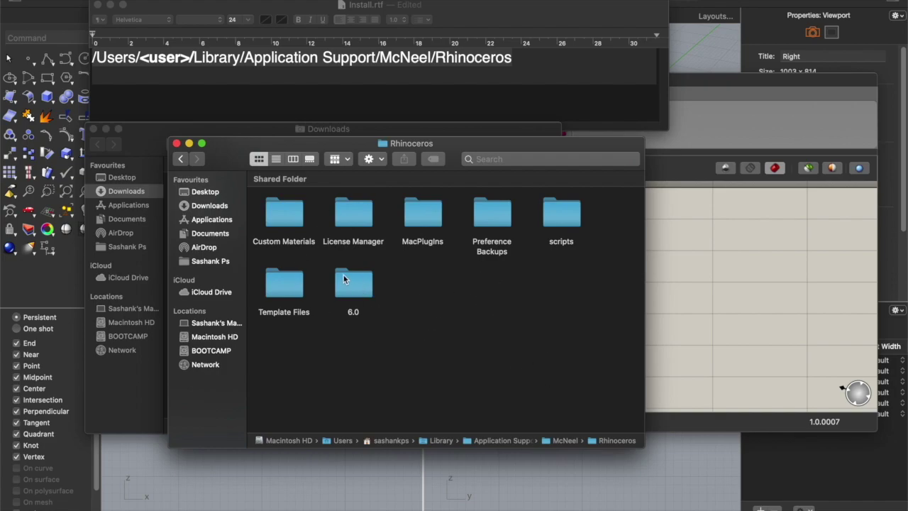
- Open the Libraries folder inside 6.0 > Plug-ins > Grasshopper in the Rhinoceros folder
left_click(368, 298)
left_click(395, 310)
left_click(353, 280)
double_click(352, 280)
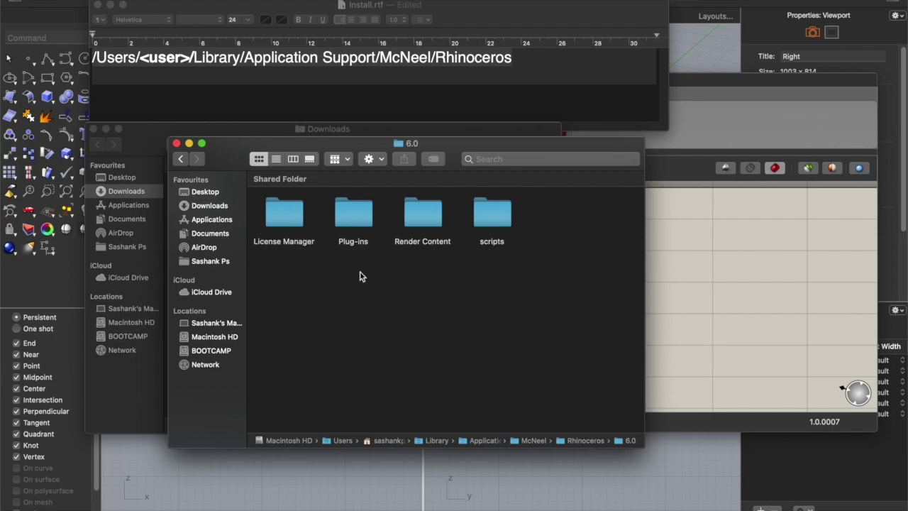
double_click(350, 221)
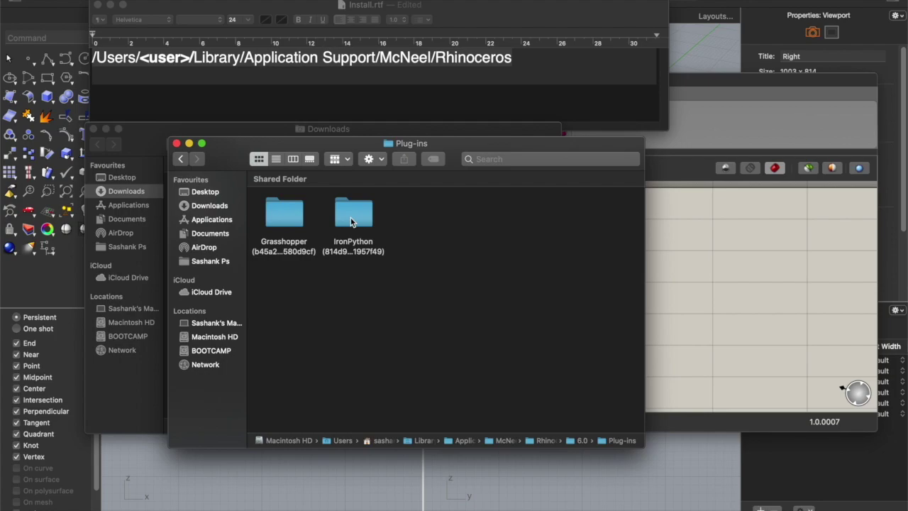
double_click(292, 212)
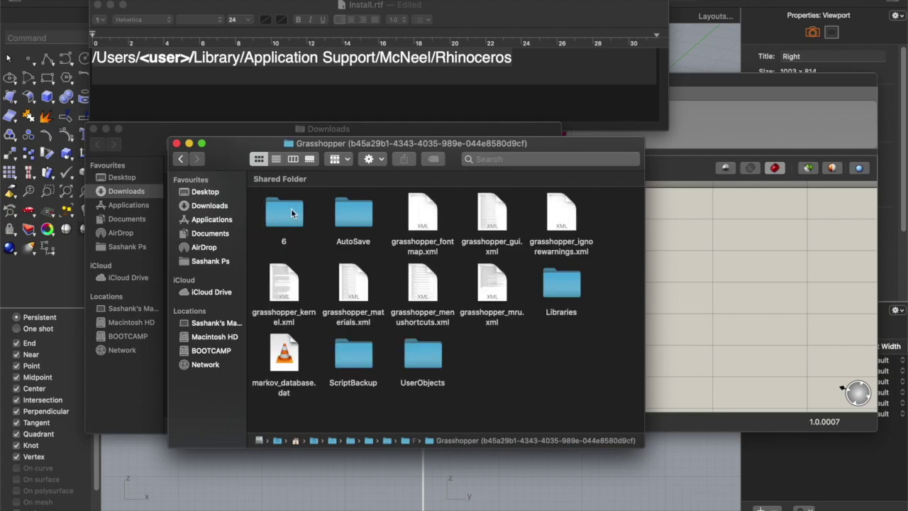
double_click(558, 290)
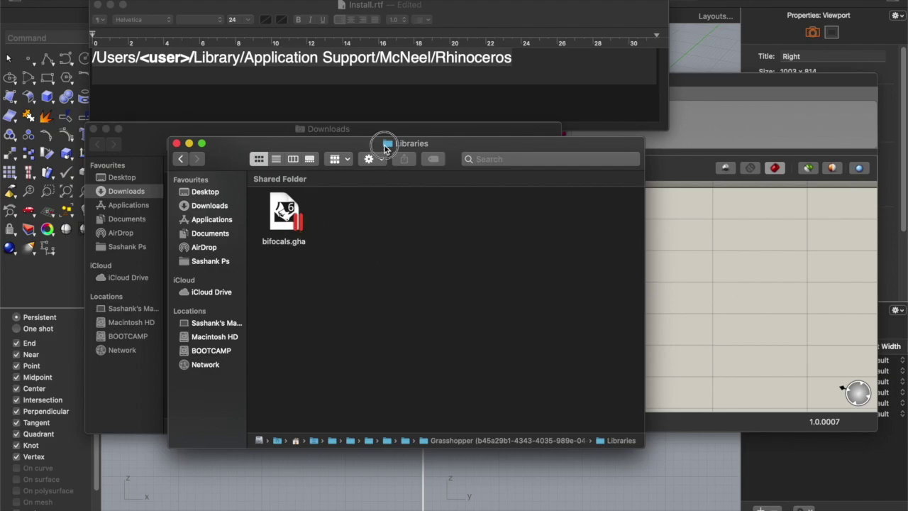
- Move the extracted LunchBox folder from Downloads into the Grasshopper Libraries folder, beside bifocals.gha
left_click_drag(385, 142, 541, 145)
left_click_drag(269, 200, 557, 279)
left_click_drag(535, 220, 501, 229)
left_click(550, 286)
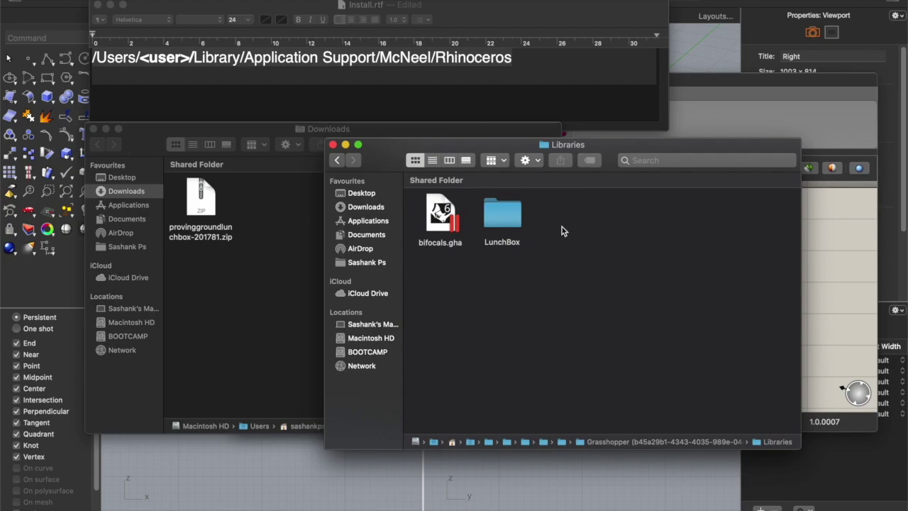
- Switch to Grasshopper and try to reload its plug-ins by closing its window and relaunching it from Rhino
left_click(841, 211)
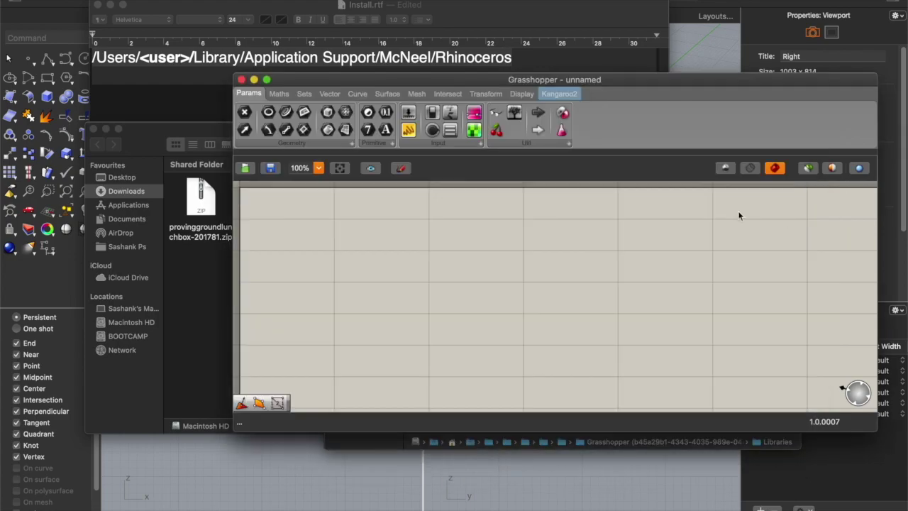
left_click(241, 80)
left_click(63, 40)
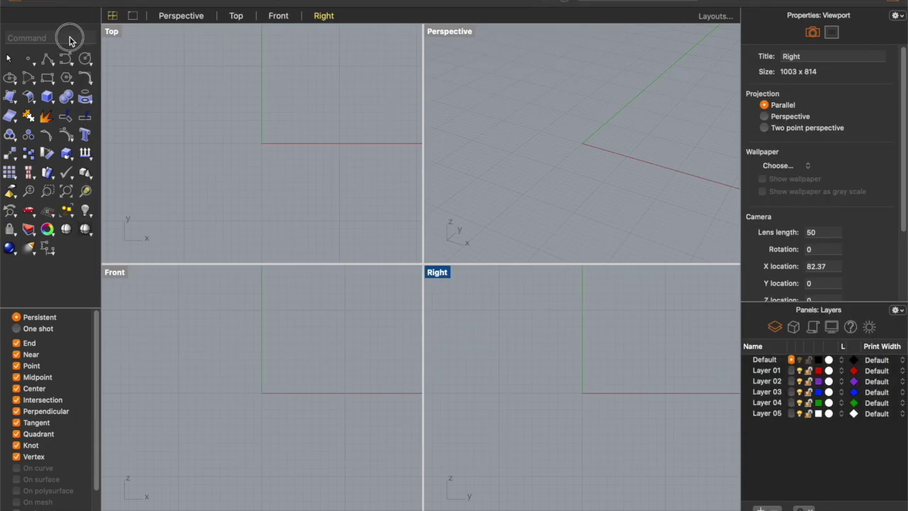
type("grass")
key("Return")
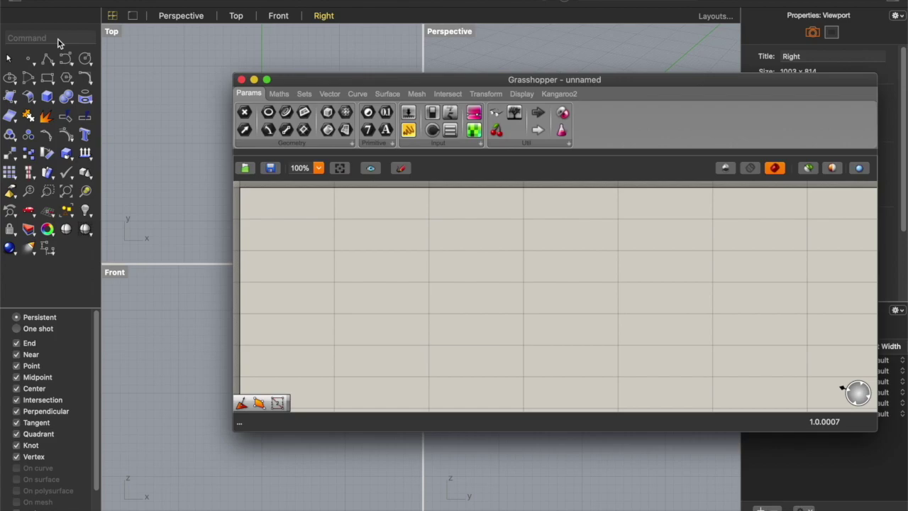
left_click(241, 80)
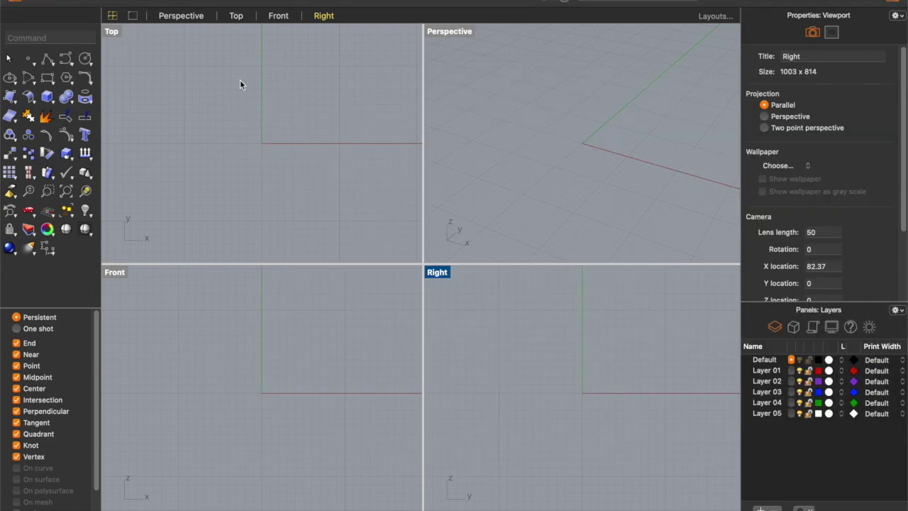
- Quit Rhino without saving the unnamed Grasshopper document, and relaunch Rhino
key("super+q")
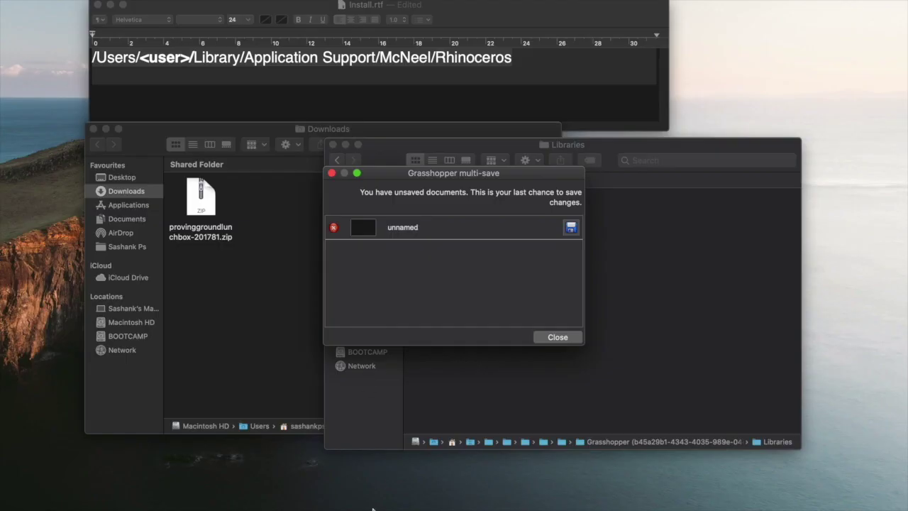
left_click(552, 336)
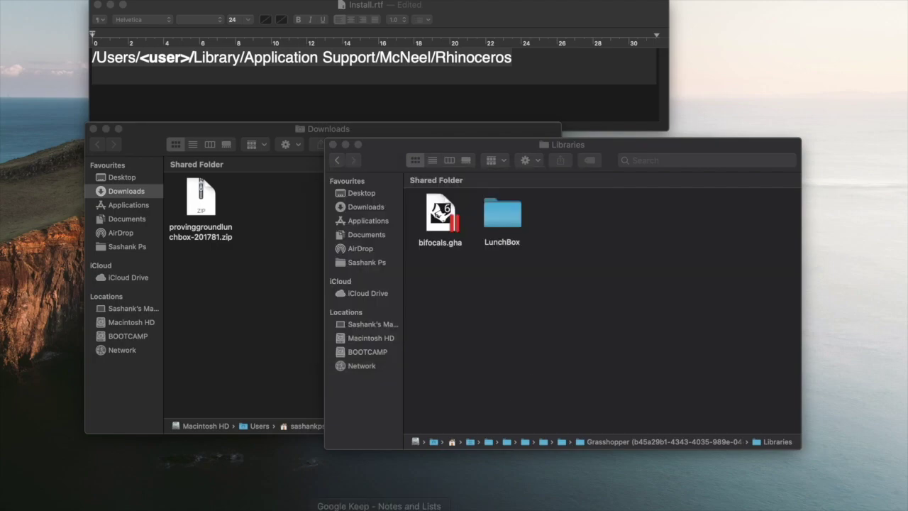
left_click(487, 418)
left_click(416, 503)
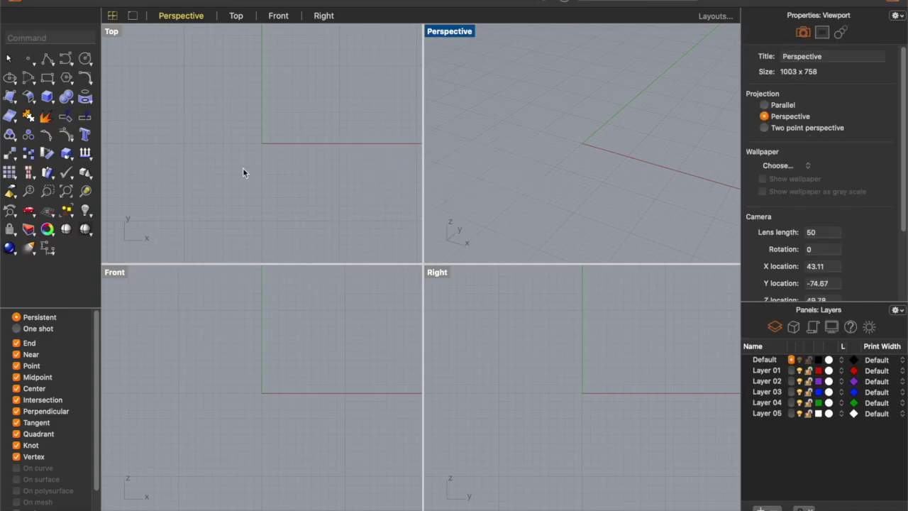
- Launch Grasshopper from the Rhino command line and start a blank document
type("grass")
key("Return")
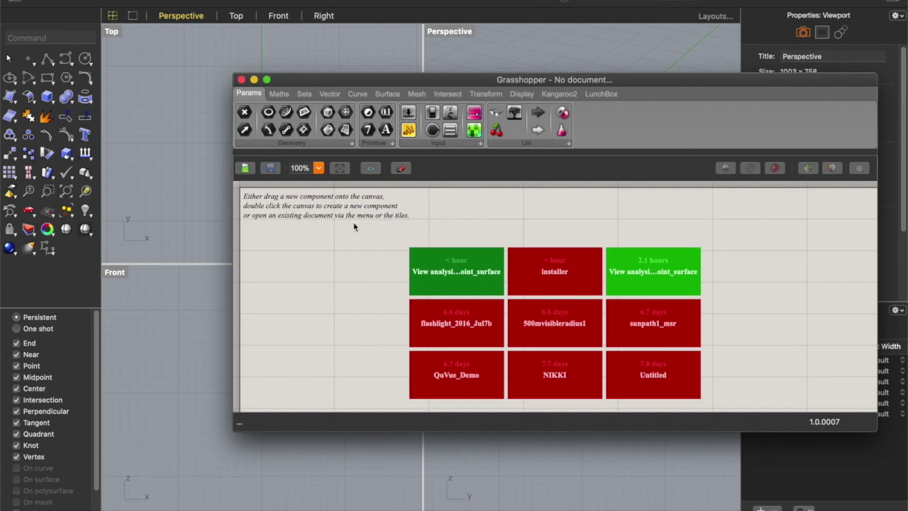
left_click(350, 235)
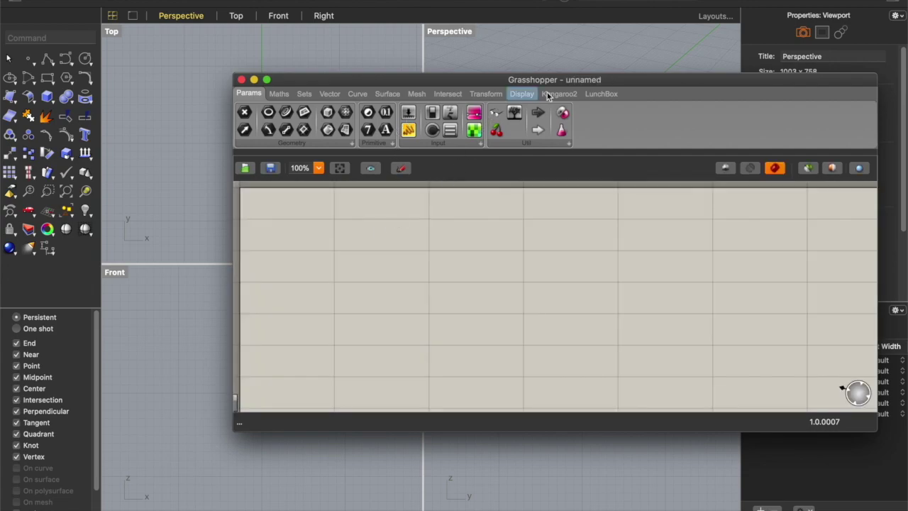
- Place the LunchBox Diamond panels component on the canvas and return to the Params components
left_click(604, 95)
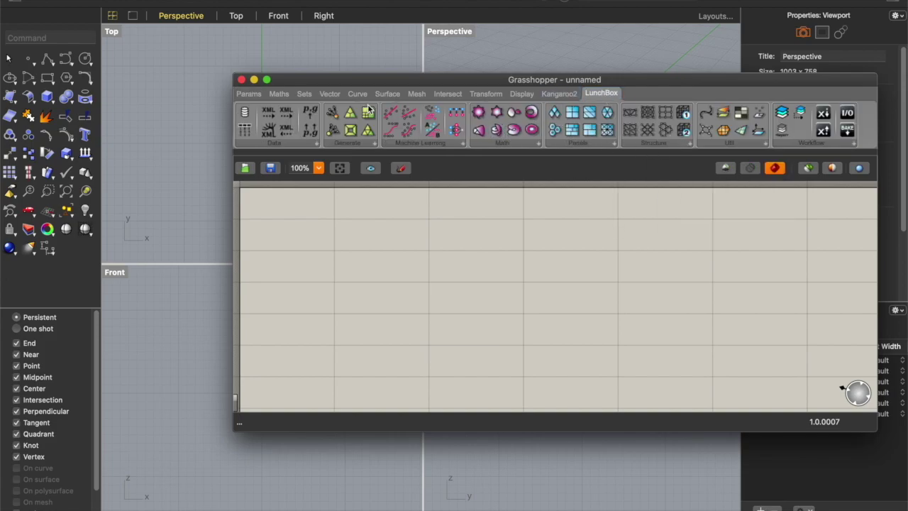
left_click_drag(554, 112, 413, 246)
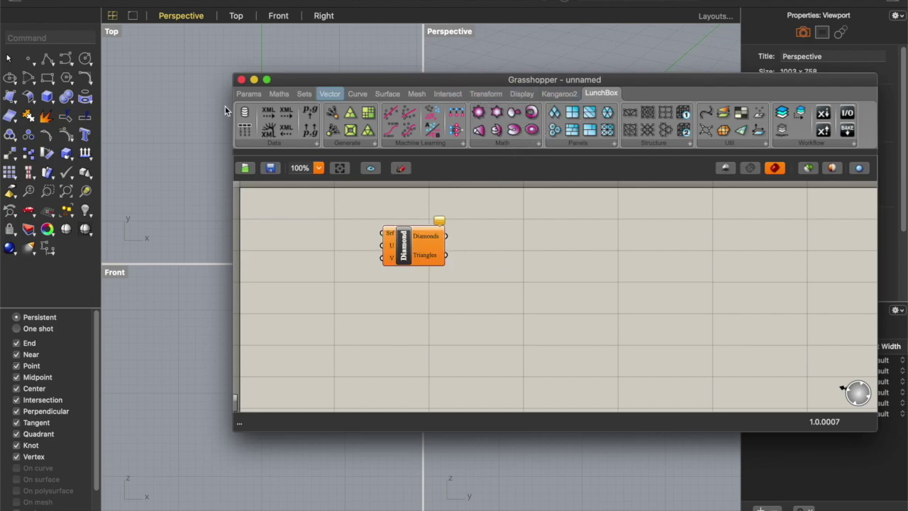
left_click(249, 94)
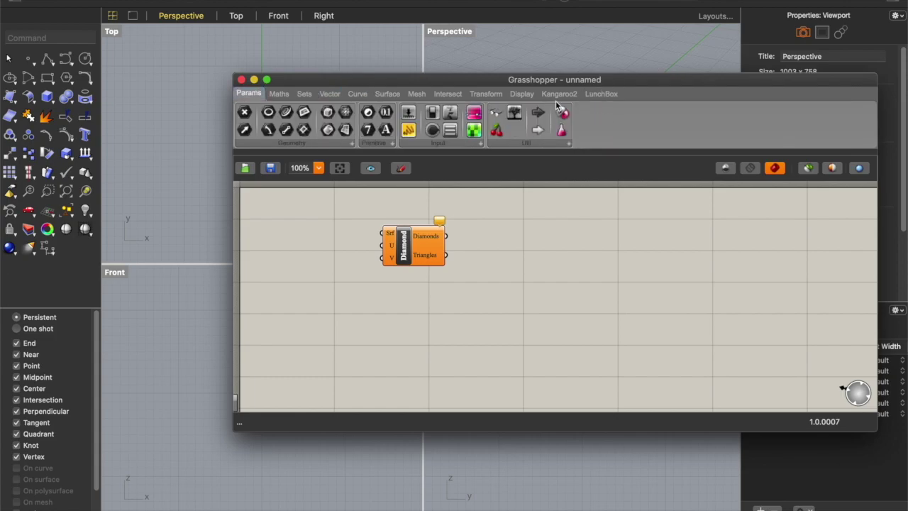
- Place the Bifocals component on the canvas beside the Diamond panels component, and shift the Diamond component slightly to test its label
left_click_drag(495, 114, 287, 234)
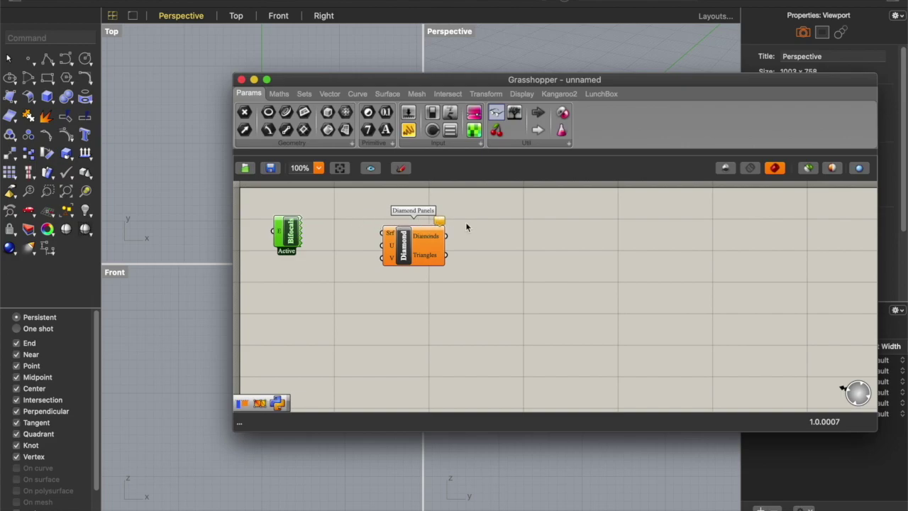
left_click_drag(411, 264, 426, 273)
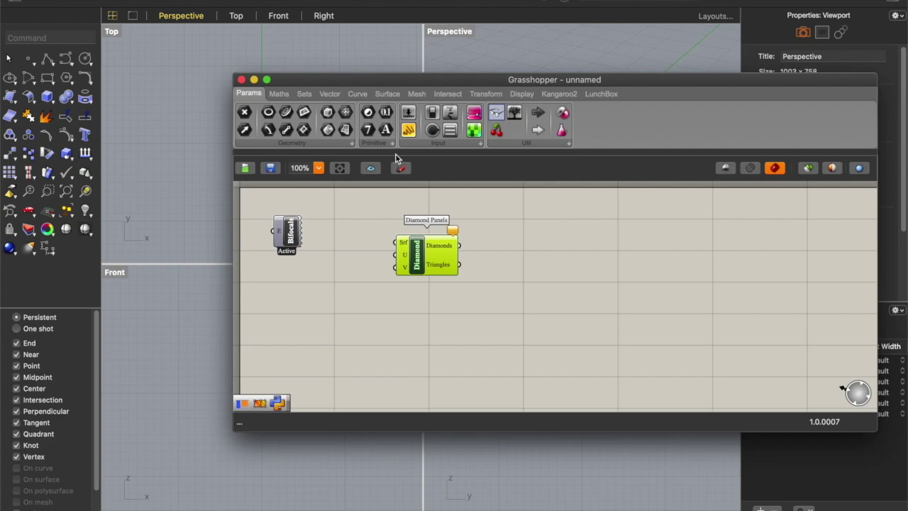
- Close Grasshopper and quit Rhino without saving the unnamed document
left_click(241, 78)
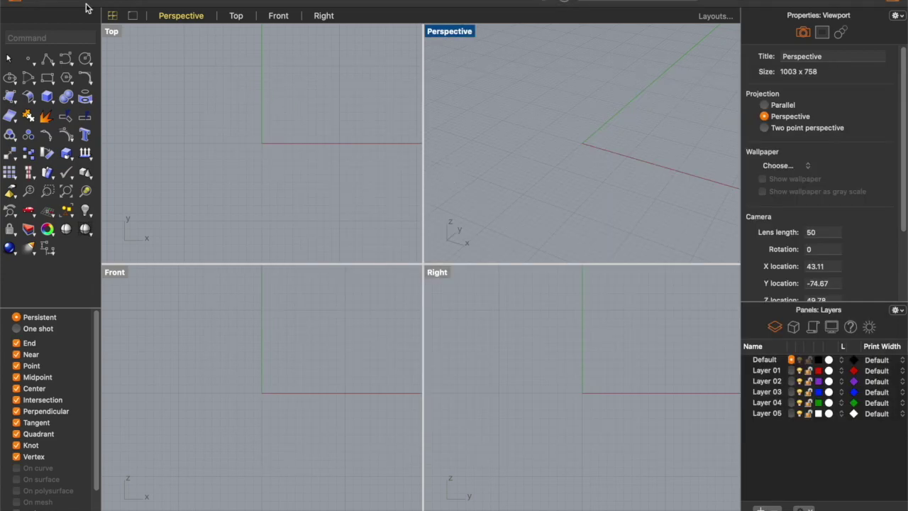
key("super+q")
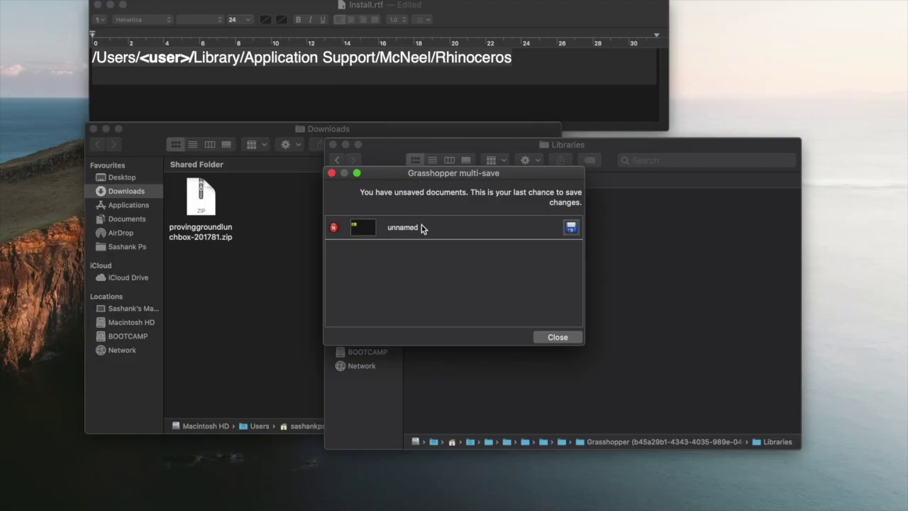
left_click(547, 334)
- Go back from Libraries to its parent Grasshopper folder, and move provinggroundlunchbox-201781.zip from Downloads to the trash
left_click(337, 160)
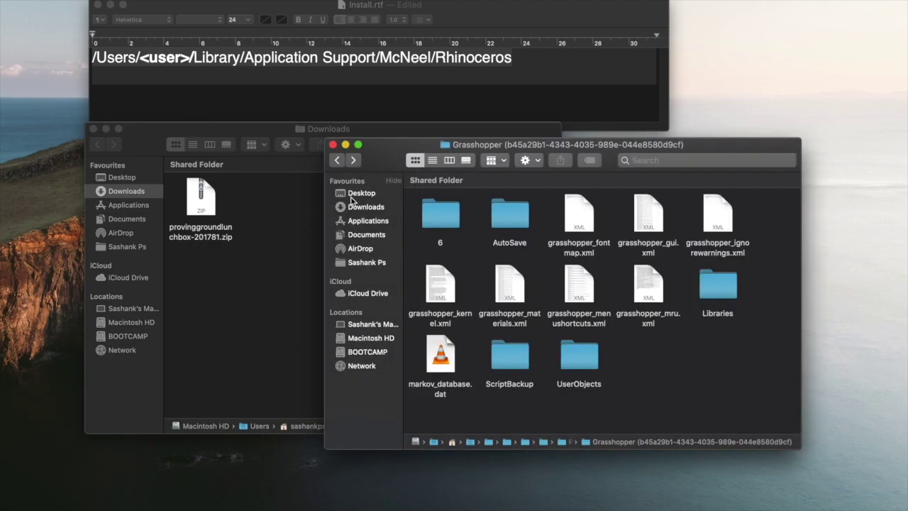
left_click(283, 219)
left_click_drag(285, 260, 204, 202)
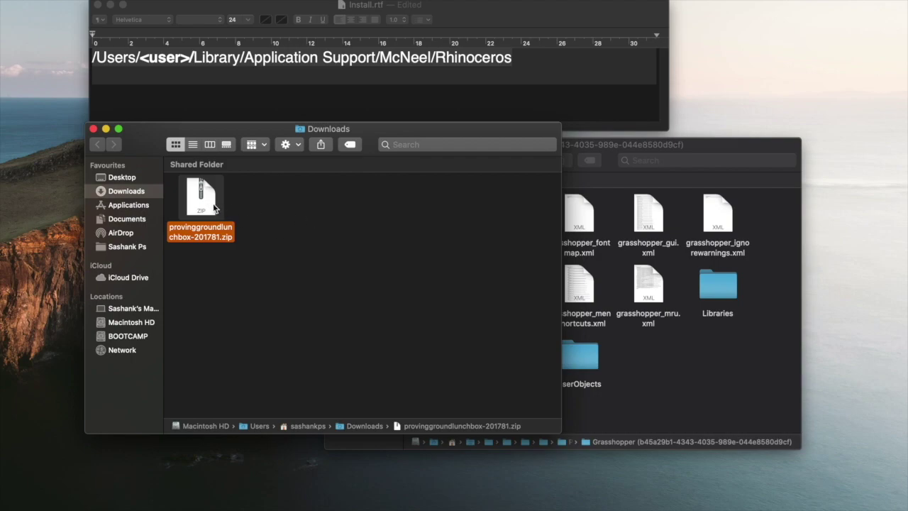
right_click(214, 204)
left_click(258, 237)
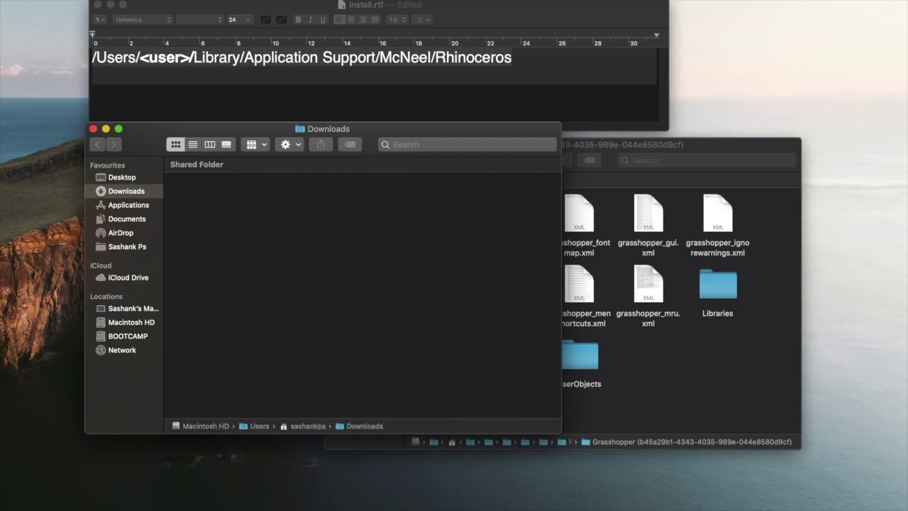
- Switch to the food4Rhino page in the browser, search for "ladybug" and open the Ladybug Tools page
mouse_move(594, 509)
left_click(634, 505)
scroll(525, 383, "up", 10)
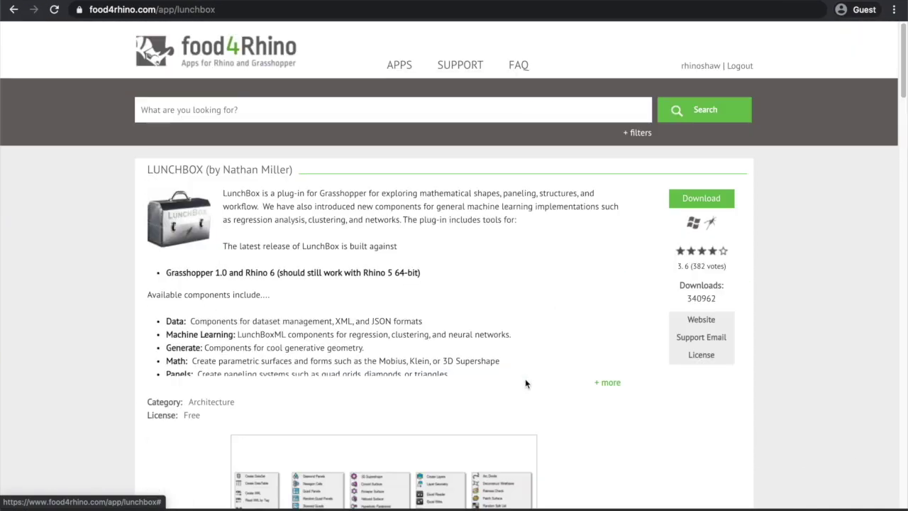
left_click(364, 110)
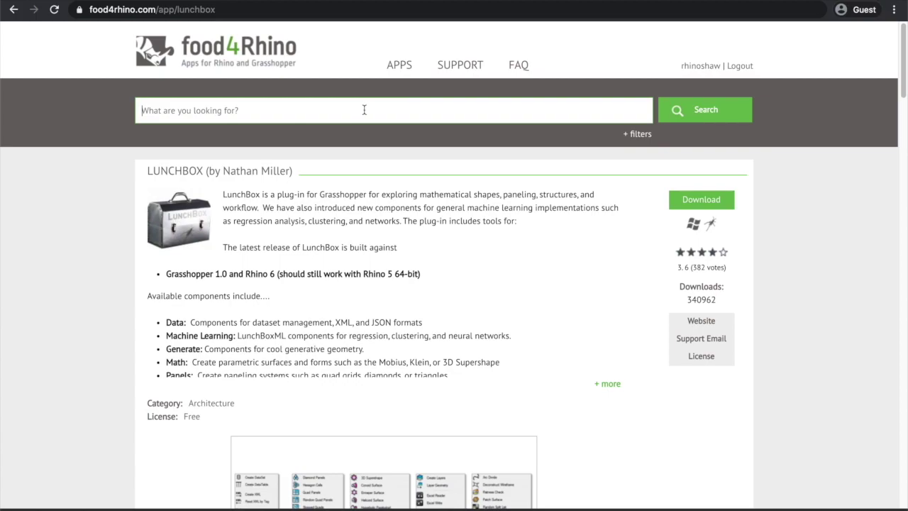
type("ladybug")
key("Return")
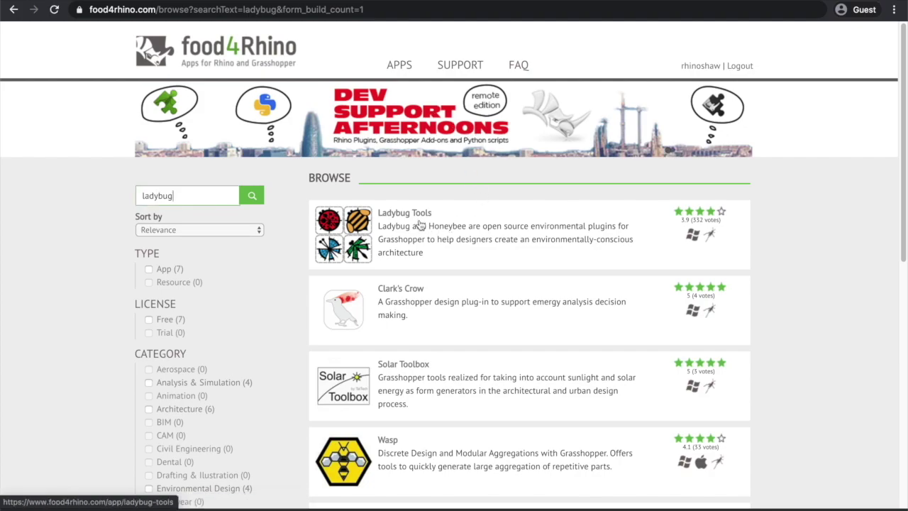
left_click(420, 224)
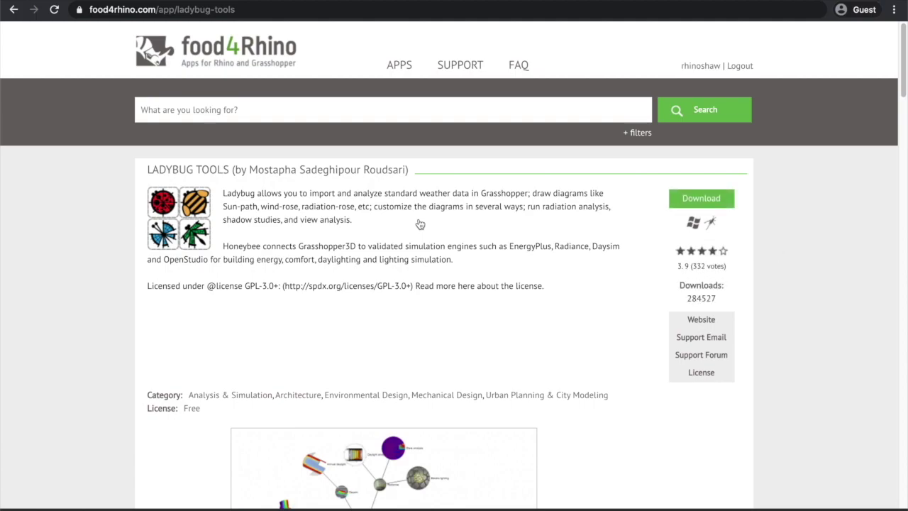
- Examine the Ladybug Tools description and the titles and platforms in its list of downloads
scroll(436, 309, "down", 2)
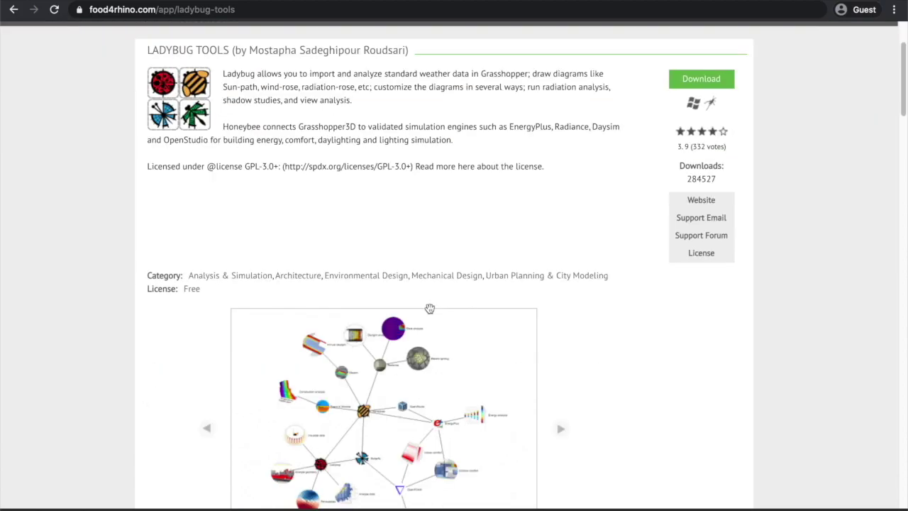
scroll(430, 308, "up", 2)
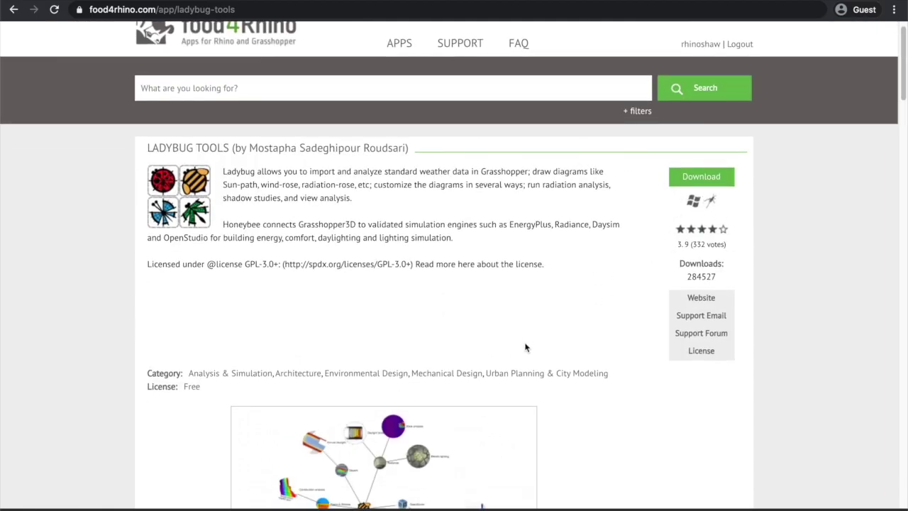
scroll(526, 347, "down", 6)
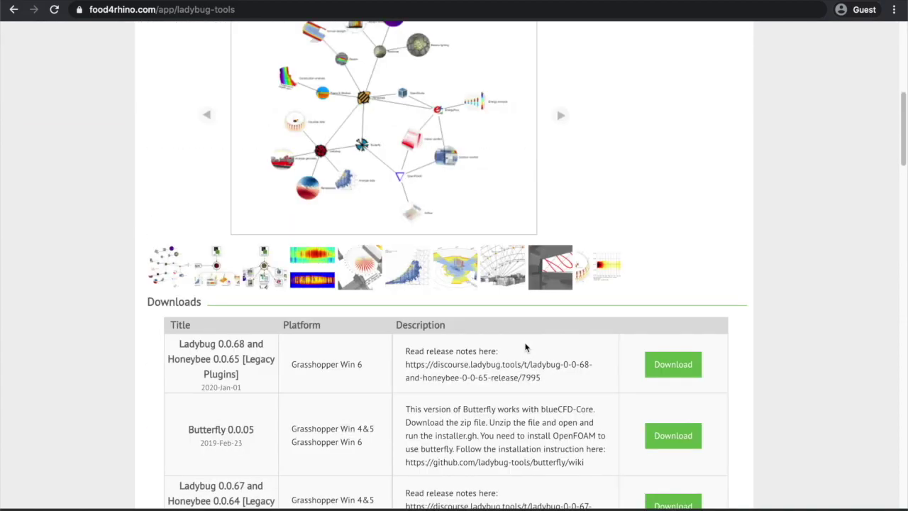
scroll(521, 349, "down", 1)
left_click_drag(163, 322, 172, 384)
left_click(120, 338)
scroll(167, 320, "down", 3)
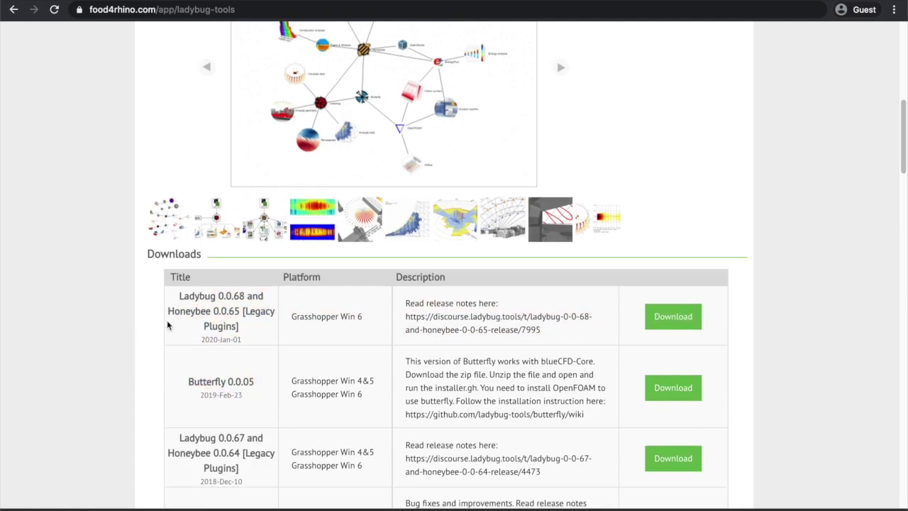
scroll(176, 319, "down", 1)
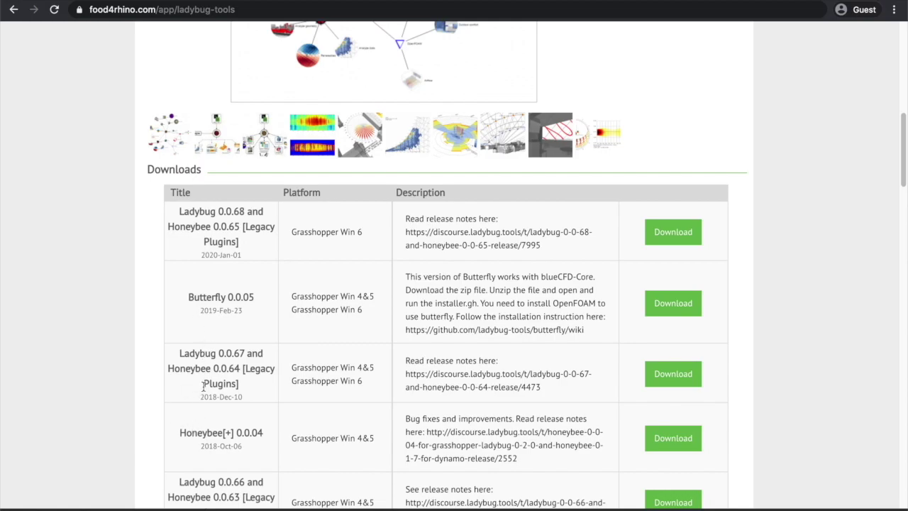
left_click_drag(170, 364, 255, 442)
left_click(137, 415)
- Download Honeybee[+] 0.0.04 and the Ladybug 0.0.67 and Honeybee 0.0.64 legacy plugins package
left_click_drag(178, 431, 264, 434)
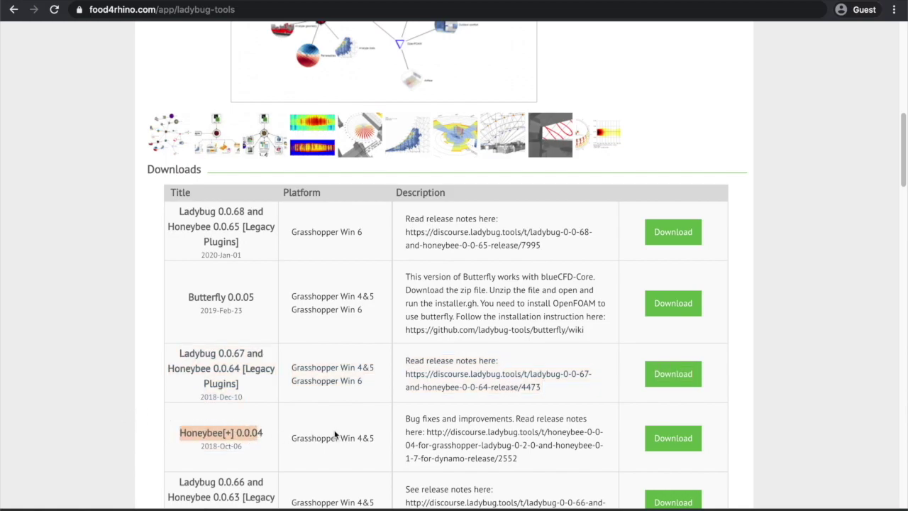
left_click(685, 440)
left_click_drag(177, 351, 254, 387)
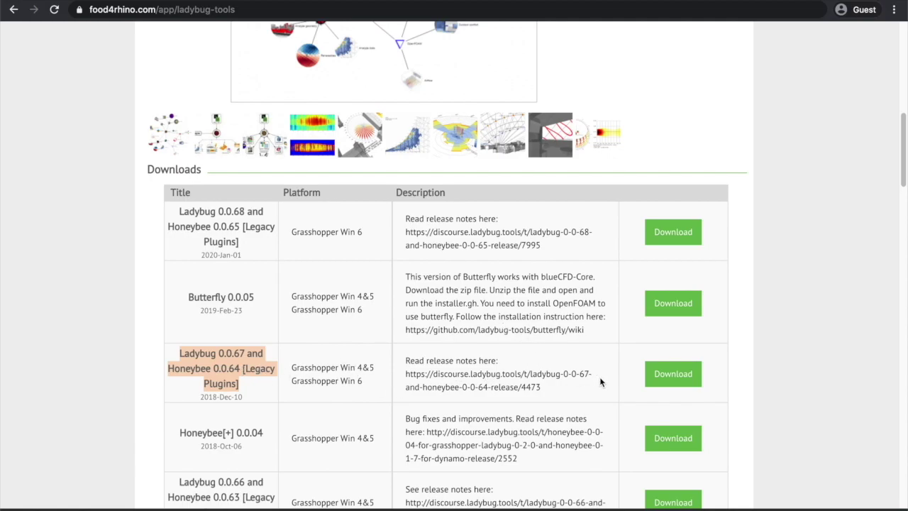
left_click(679, 379)
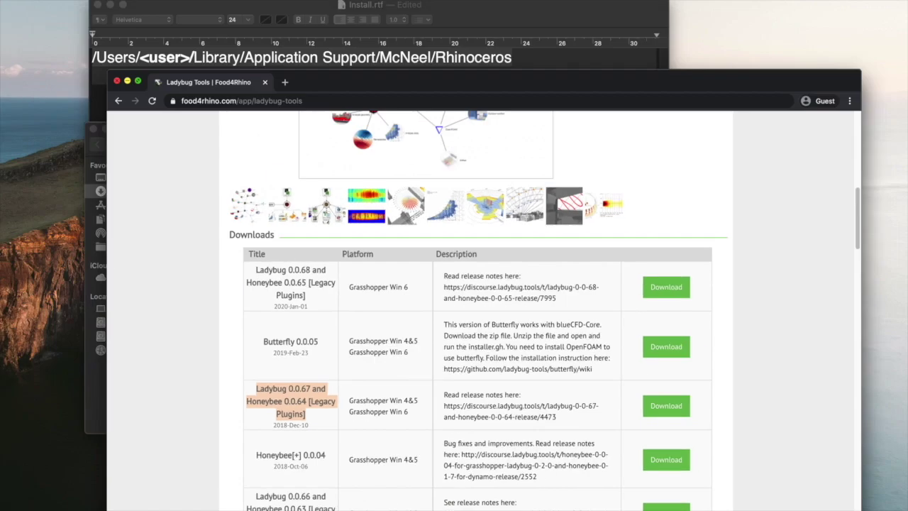
- Minimize the browser, extract the Honeybee[+] zip in the Downloads folder and open the extracted honeybee-grasshopper.0.0.04 folder
left_click(127, 83)
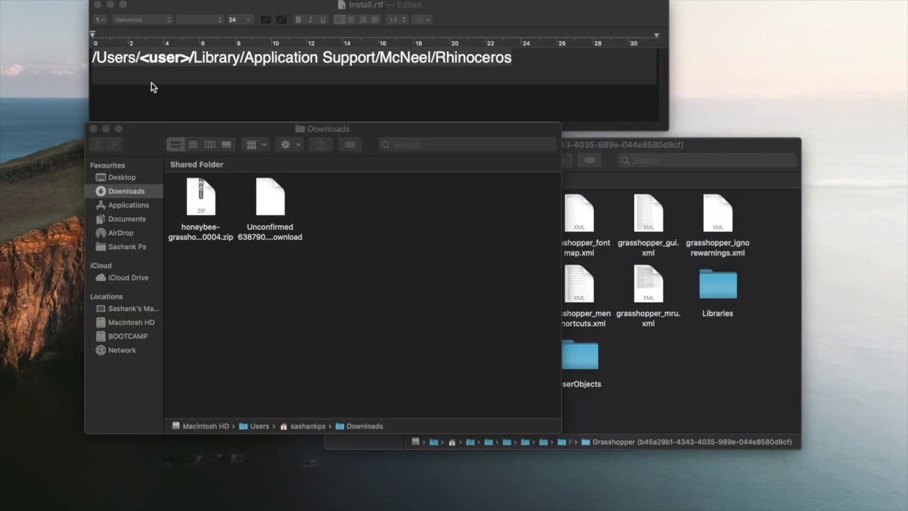
left_click_drag(341, 135, 420, 133)
left_click_drag(419, 260, 260, 173)
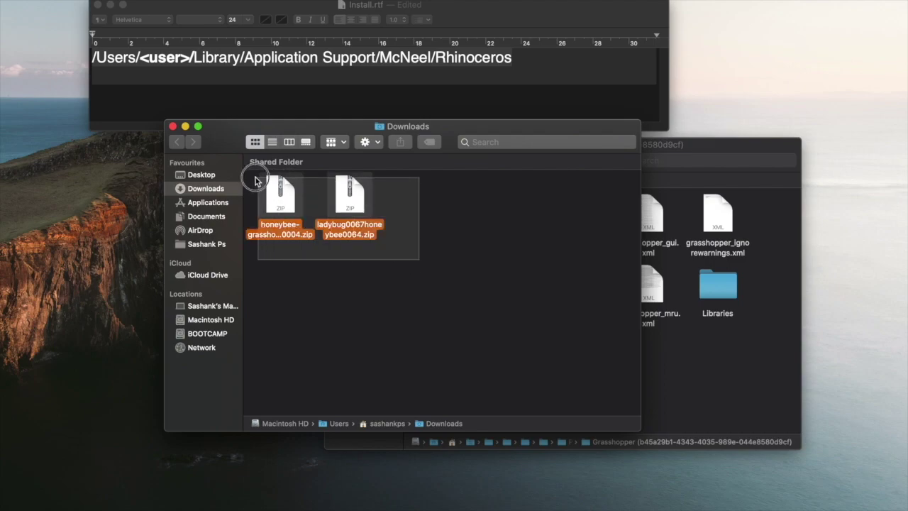
left_click(429, 277)
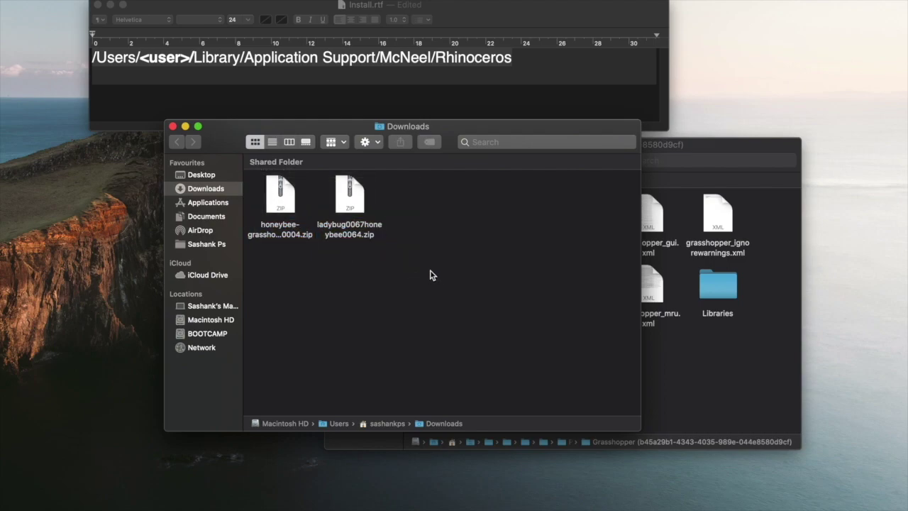
double_click(285, 199)
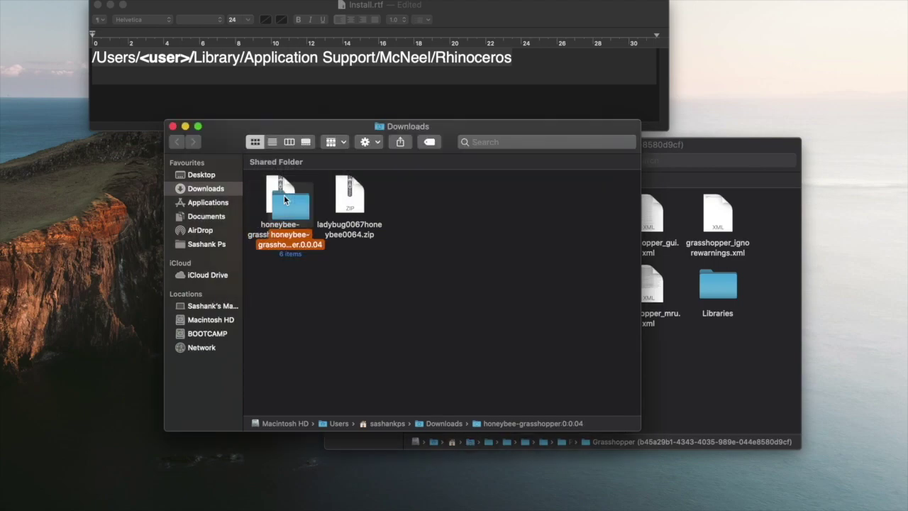
double_click(285, 204)
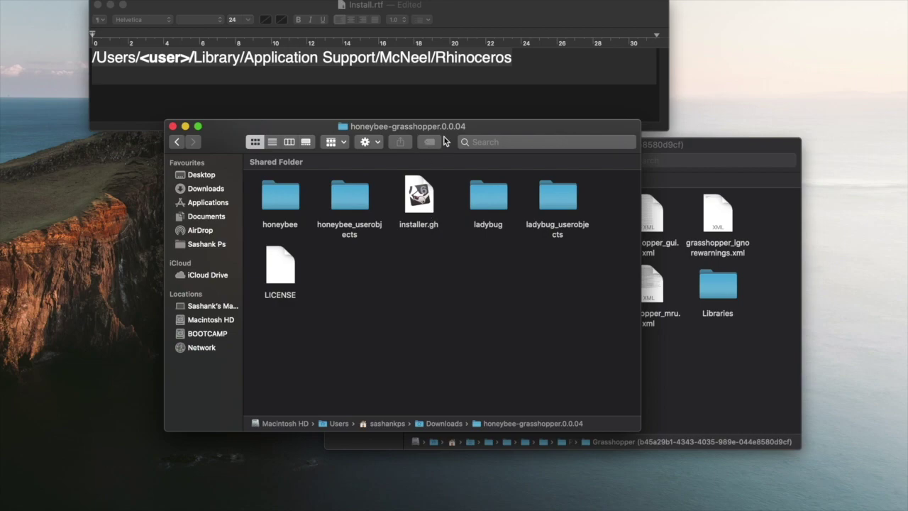
- Open installer.gh from the honeybee-grasshopper.0.0.04 folder in Grasshopper
left_click_drag(443, 141, 449, 173)
left_click(427, 217)
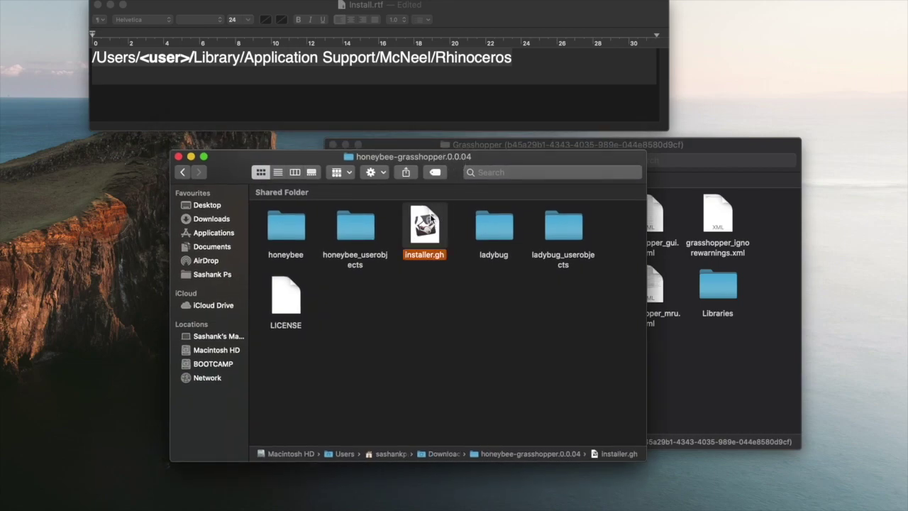
double_click(430, 217)
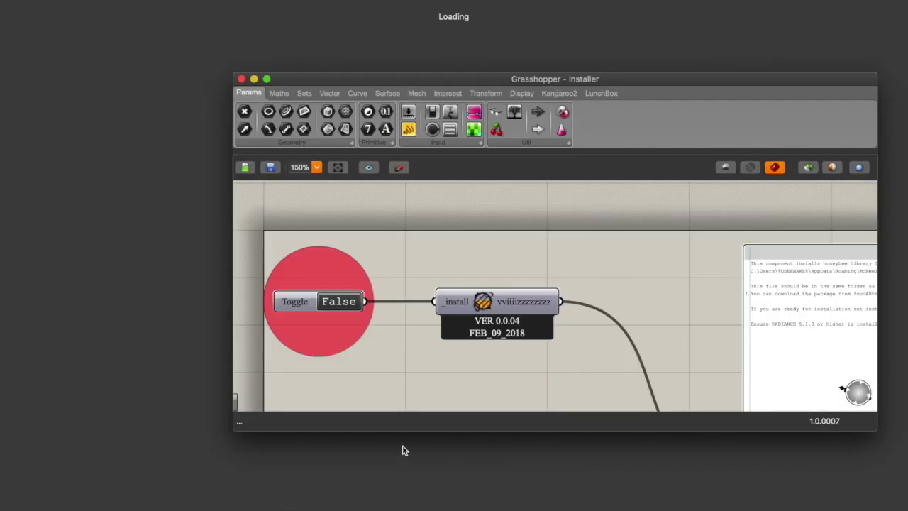
- Read the installer's notes, set its install toggle to True and review the installation log panel
right_click_drag(602, 271, 489, 219)
right_click_drag(702, 216, 607, 230)
scroll(623, 227, "up", 1)
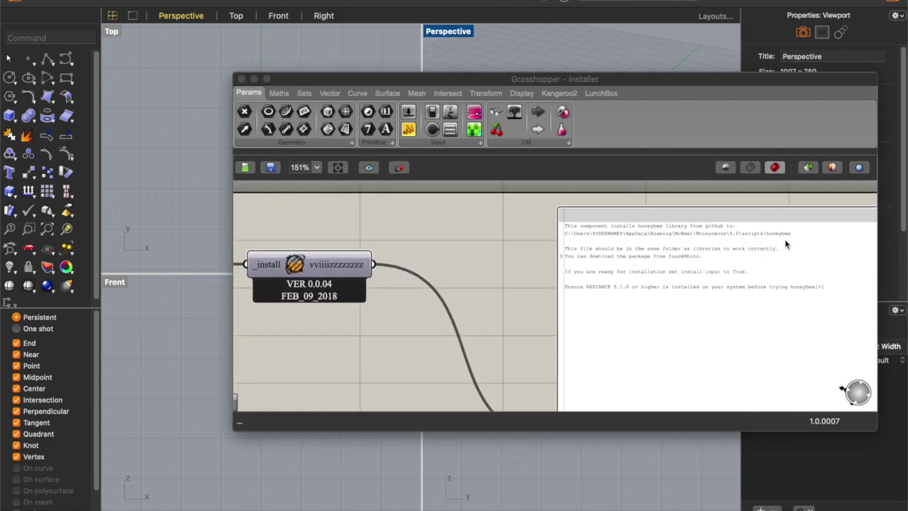
right_click_drag(478, 269, 685, 276)
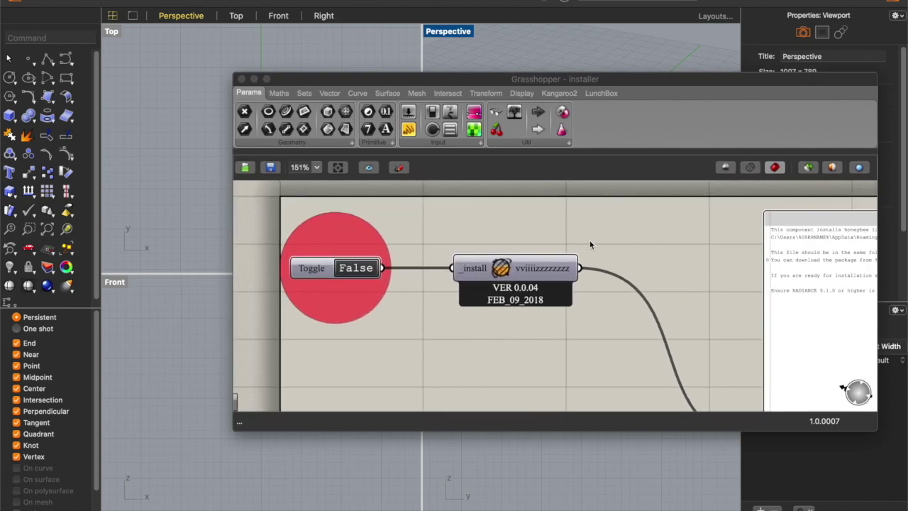
left_click(372, 272)
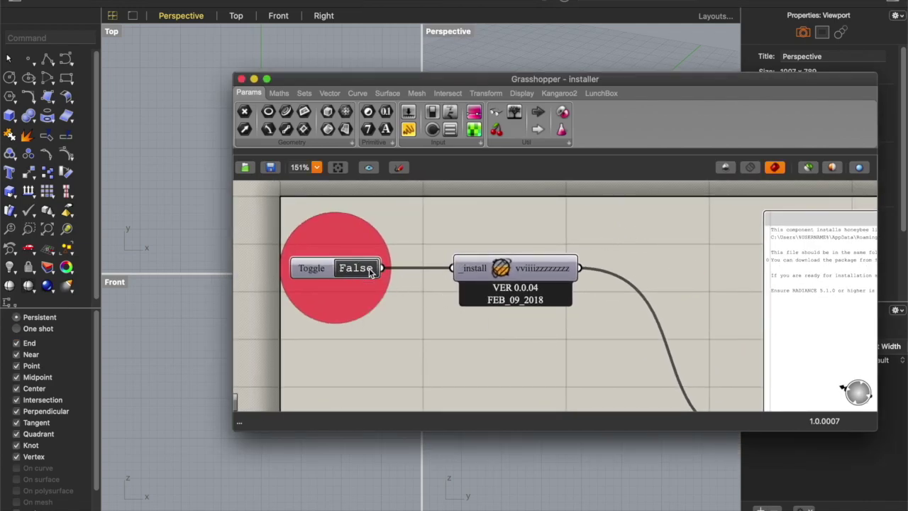
right_click_drag(589, 357, 464, 346)
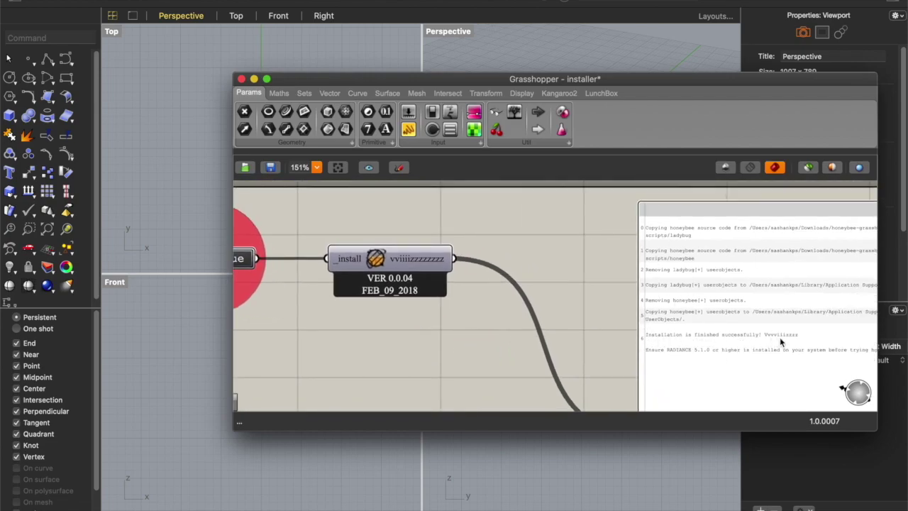
right_click_drag(652, 300, 701, 276)
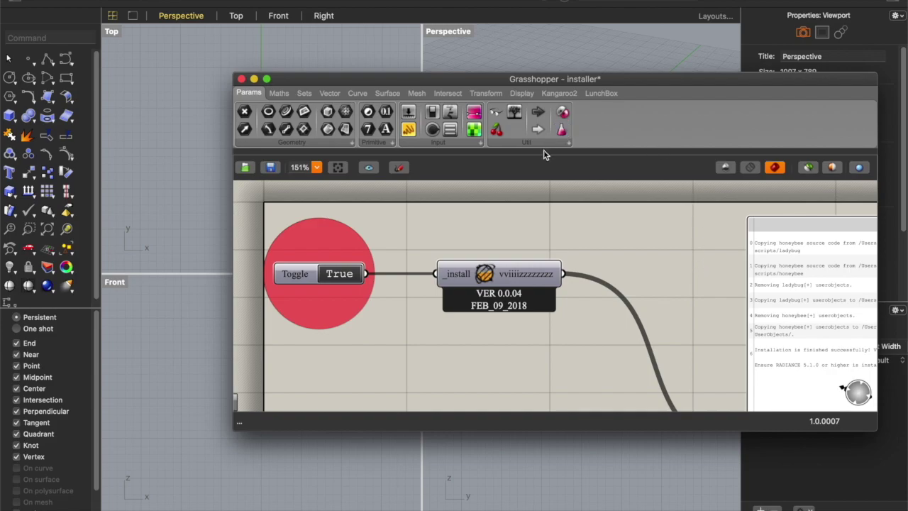
- Minimize the Rhino and Grasshopper windows, switch to the Finder window showing the Grasshopper folder and open its Libraries folder
left_click(239, 494)
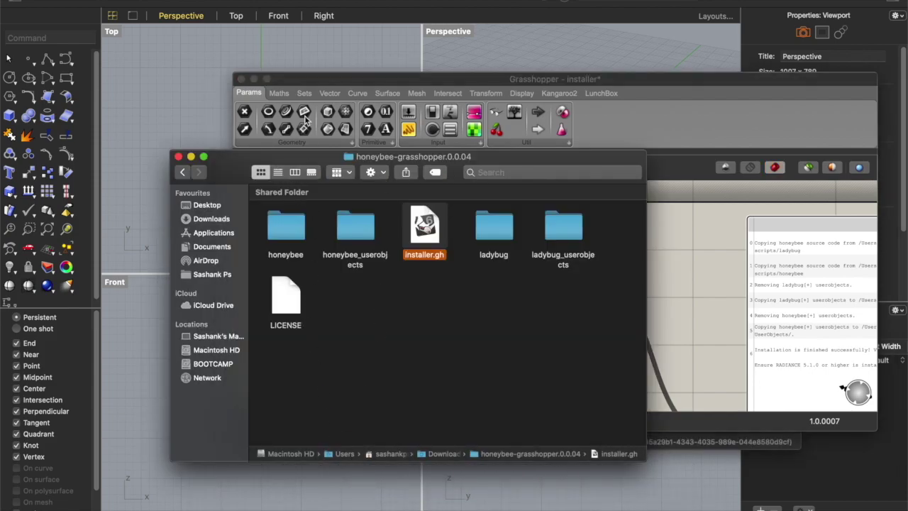
left_click(22, 2)
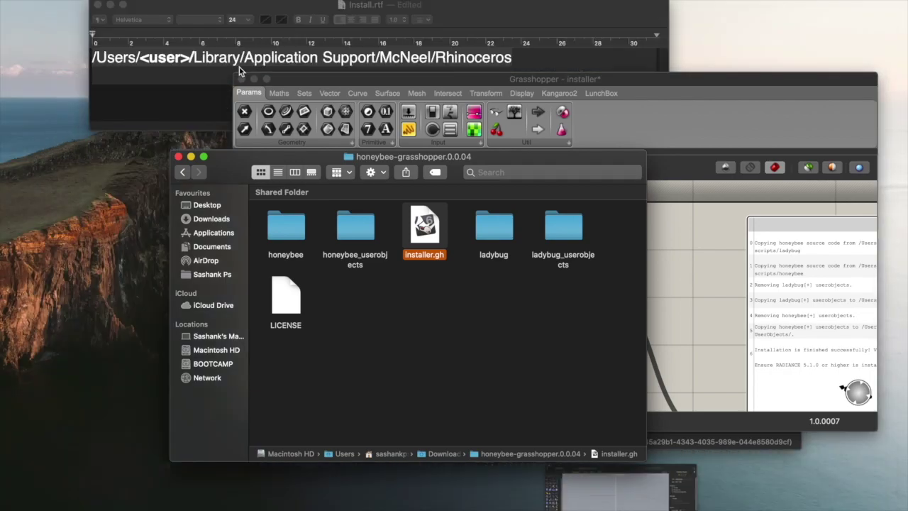
left_click(254, 78)
left_click(576, 144)
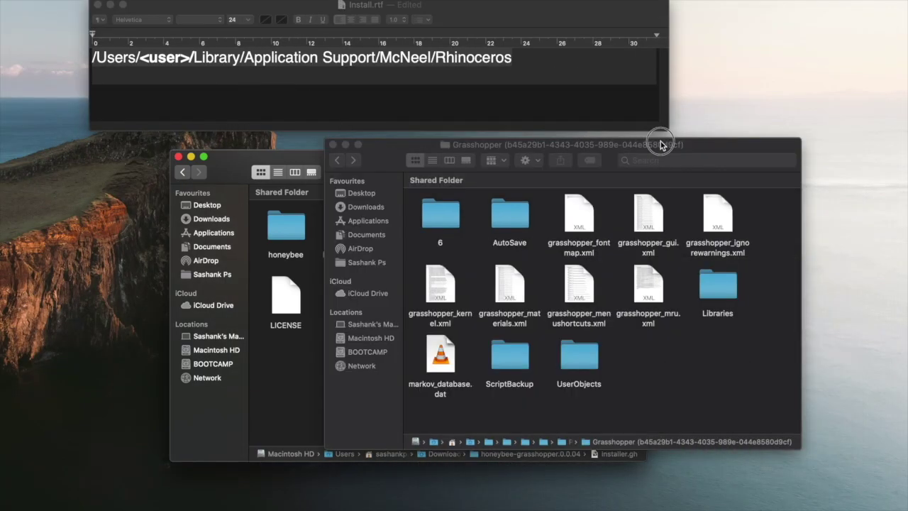
double_click(713, 286)
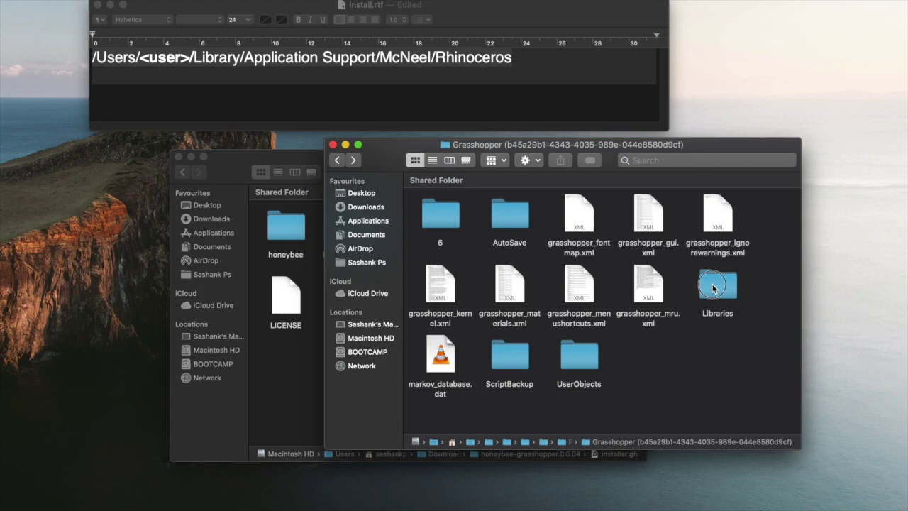
- Go back to the Grasshopper folder, open its UserObjects folder and place its window beside the honeybee-grasshopper.0.0.04 window
left_click(338, 161)
left_click_drag(585, 150, 675, 166)
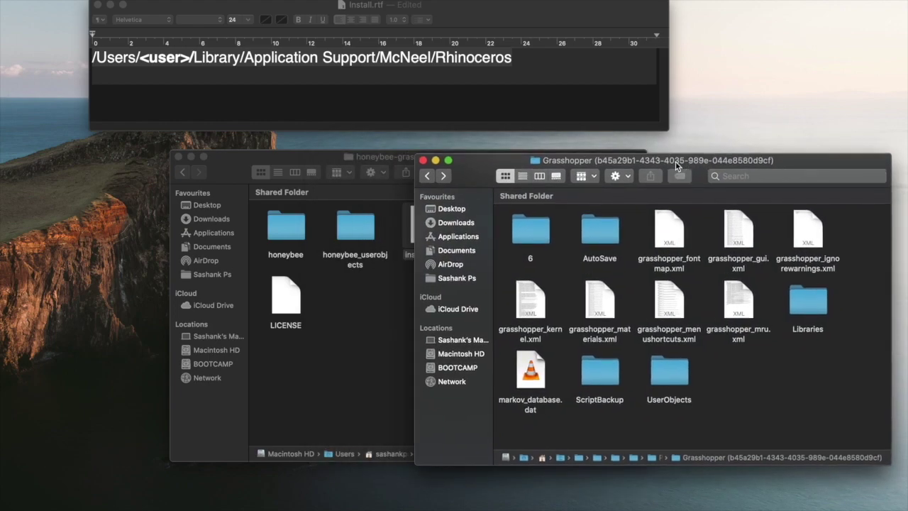
double_click(674, 379)
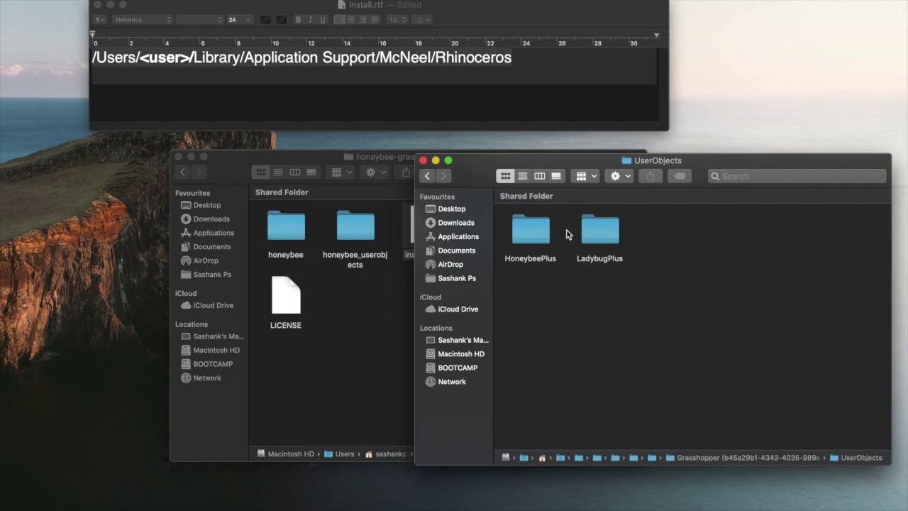
left_click(338, 306)
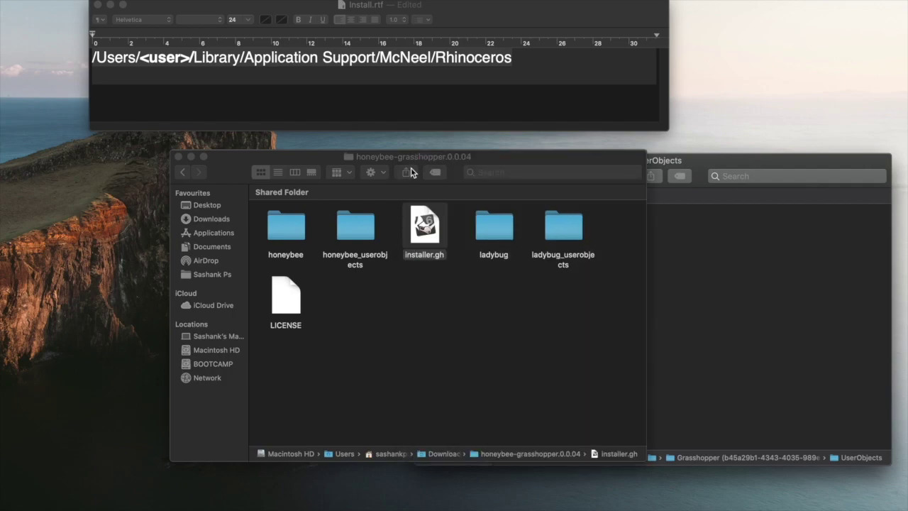
left_click_drag(402, 162, 341, 180)
left_click(655, 299)
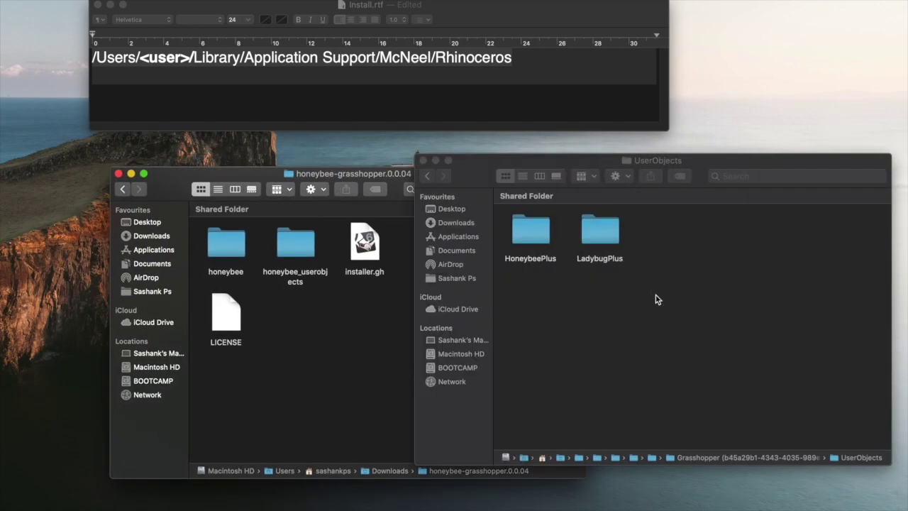
- Open the HoneybeePlus folder to check its user object files and return to the UserObjects folder
left_click(531, 225)
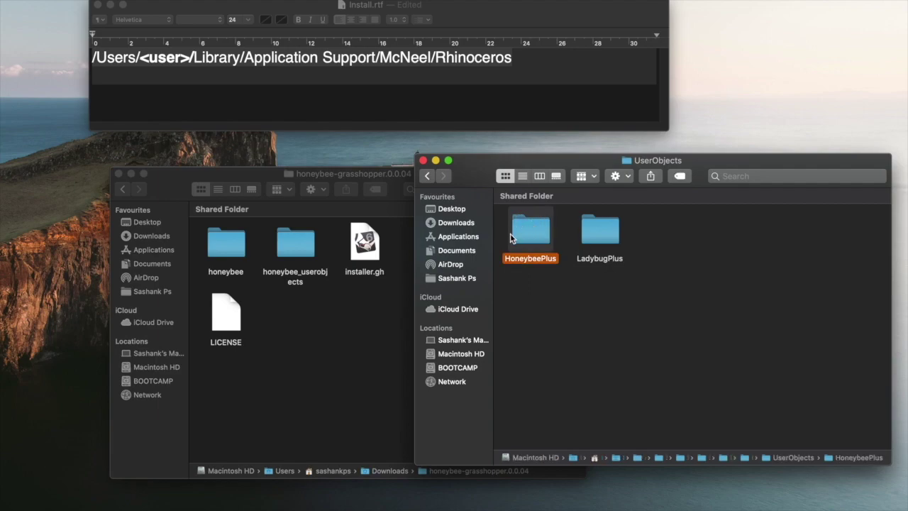
double_click(530, 225)
left_click(427, 178)
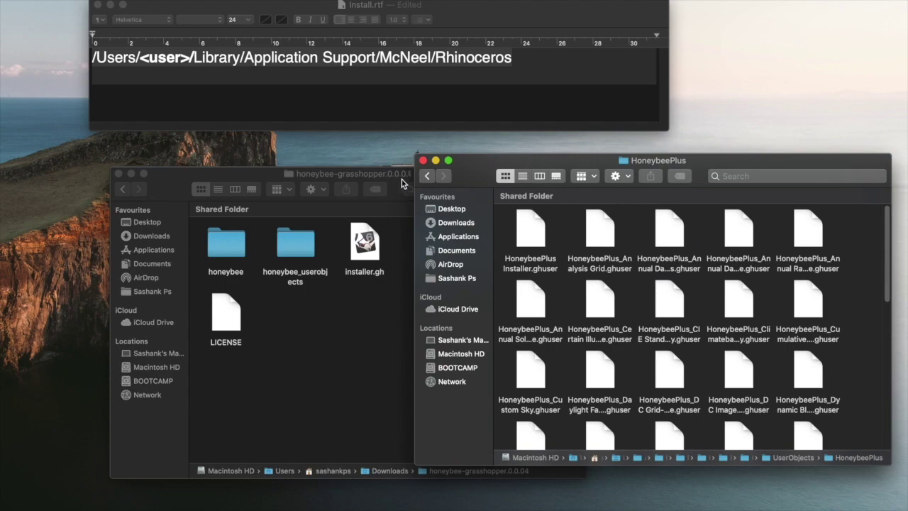
left_click(427, 176)
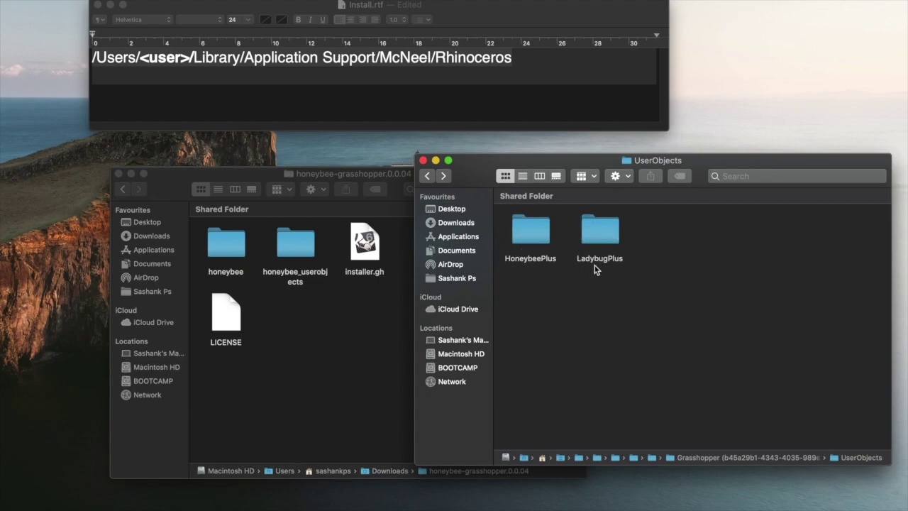
- Extract ladybug0067honeybee0064.zip in the Downloads folder and open the extracted Ladybug_0_0_67_Honeybee_0_0_64 folder
left_click(361, 366)
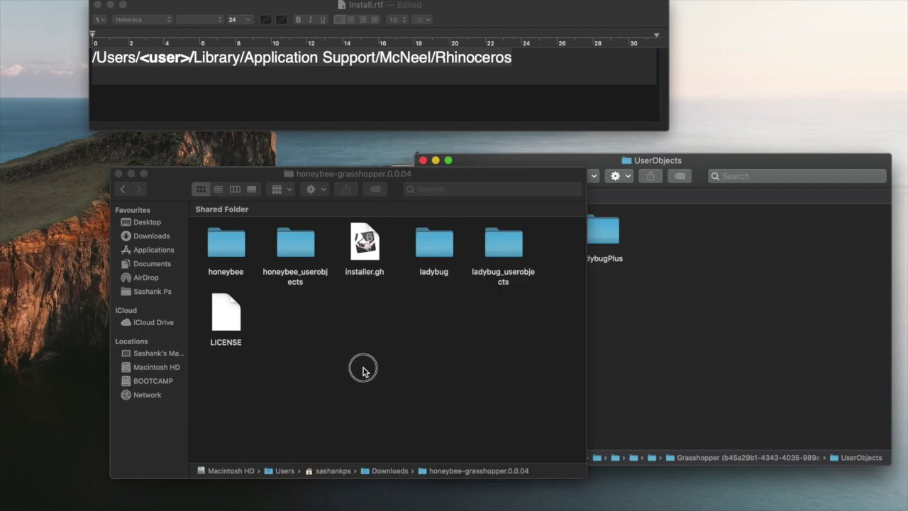
left_click(126, 190)
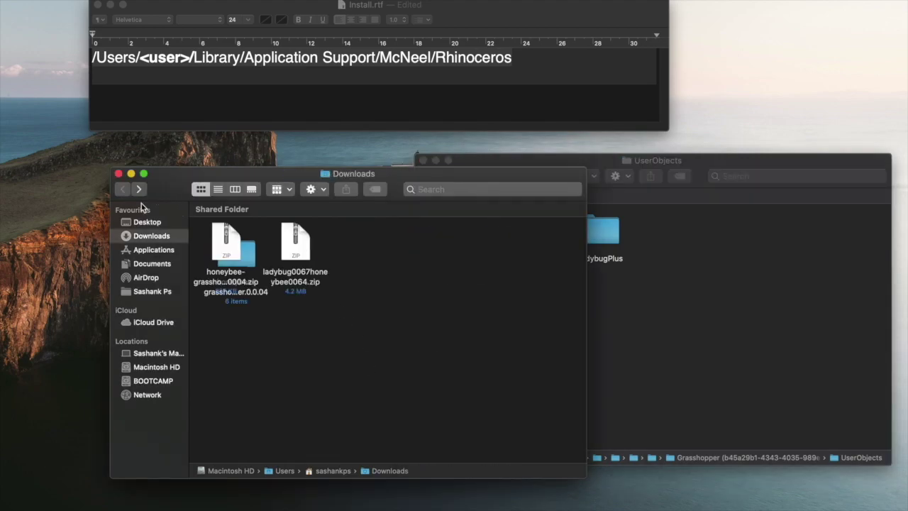
left_click(302, 246)
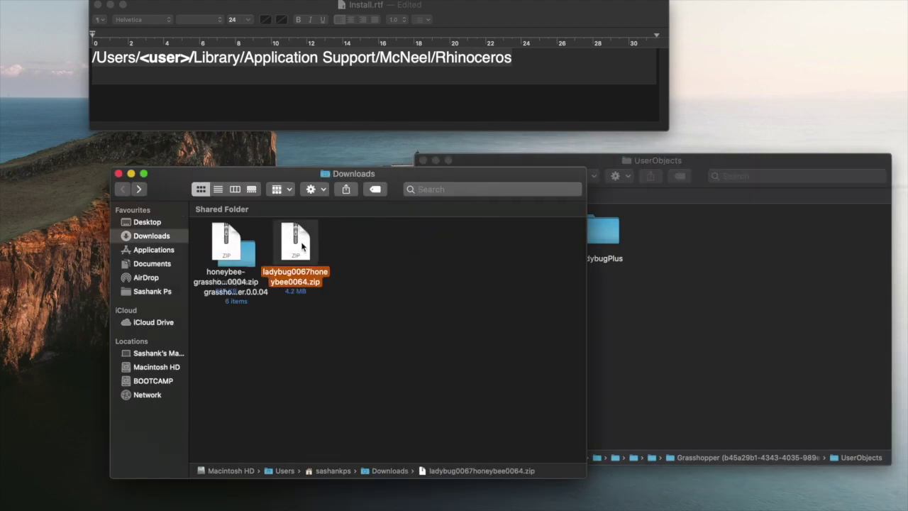
double_click(304, 246)
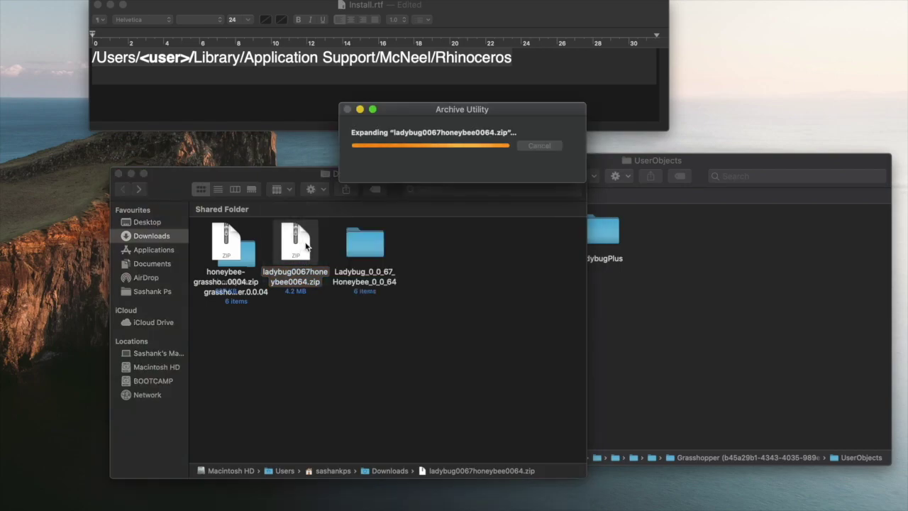
double_click(308, 260)
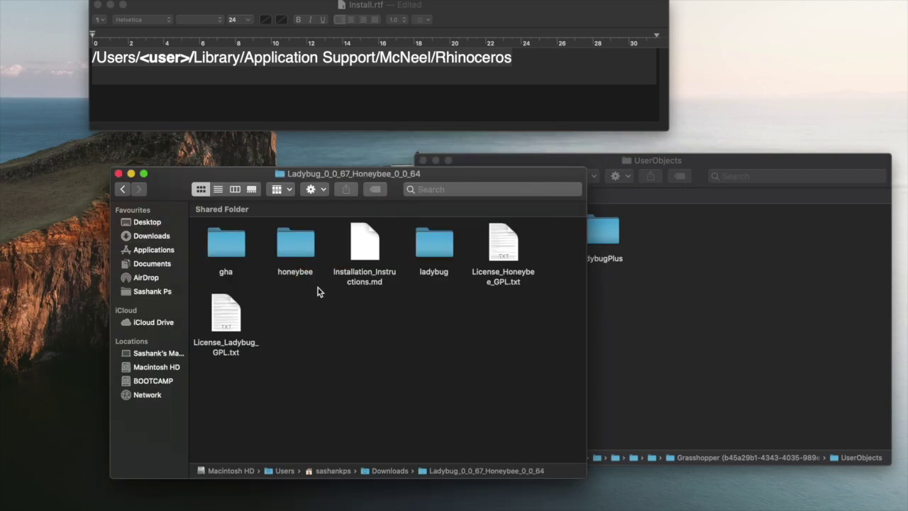
- Group the honeybee and ladybug folders in an empty area of the extracted folder and select both
left_click_drag(299, 258, 336, 361)
left_click_drag(439, 282, 392, 388)
left_click_drag(450, 424, 305, 341)
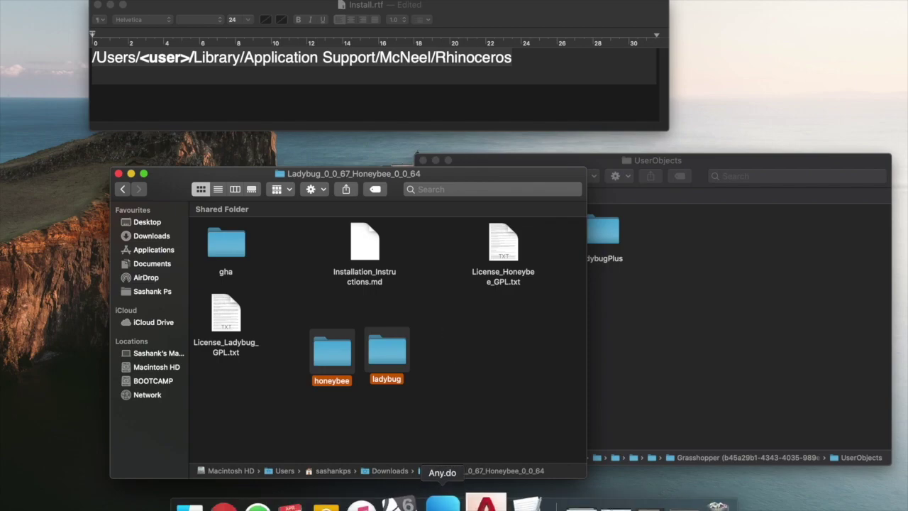
- Close the Grasshopper installer definition and Rhino, and return to the UserObjects folder window
left_click(659, 488)
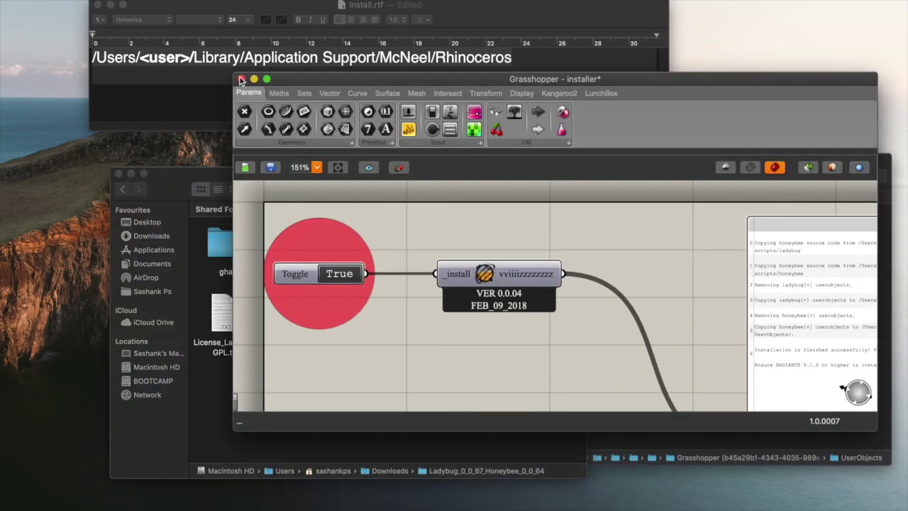
left_click(660, 505)
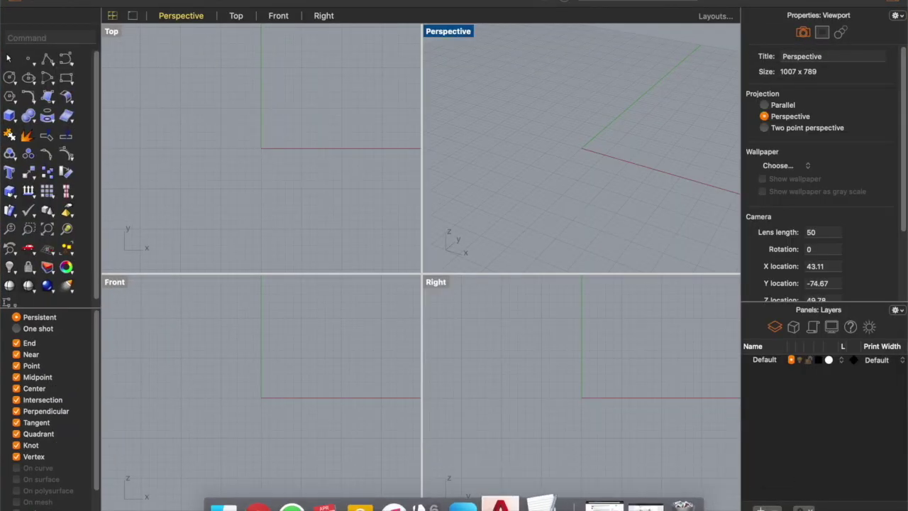
left_click(358, 200)
left_click(551, 336)
left_click(681, 167)
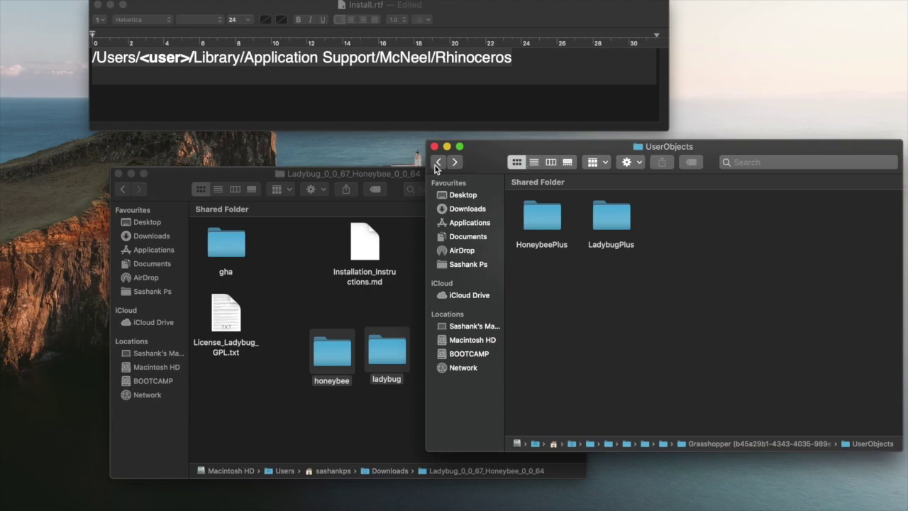
- Move the selected honeybee and ladybug folders into UserObjects and close the Ladybug_0_0_67_Honeybee_0_0_64 folder window
left_click_drag(388, 420, 713, 294)
left_click(741, 309)
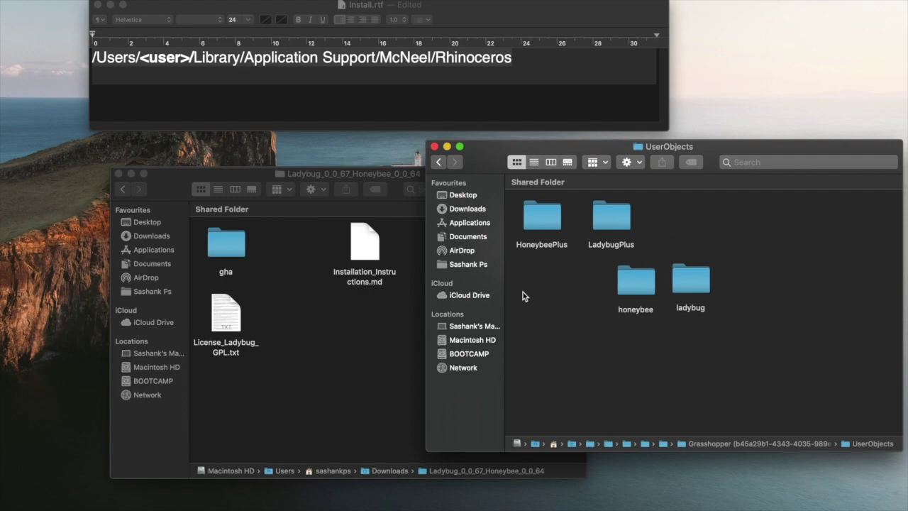
left_click(353, 349)
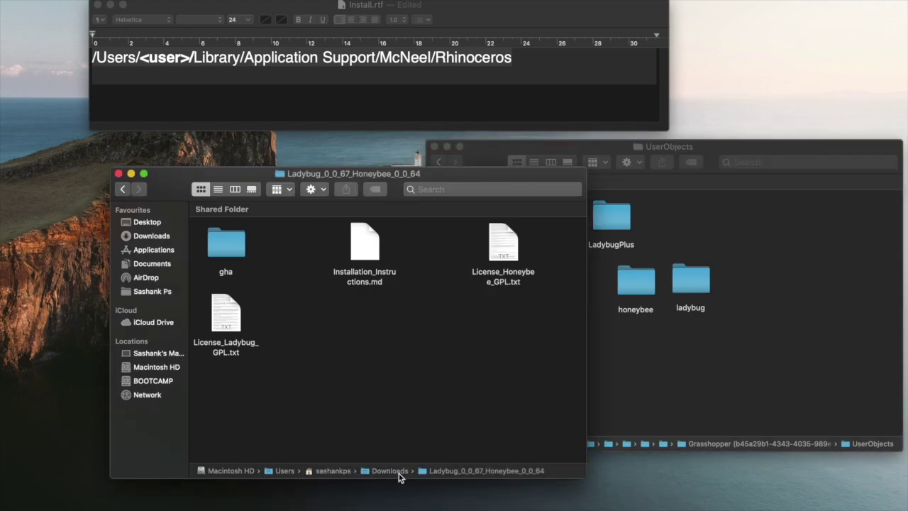
left_click(118, 173)
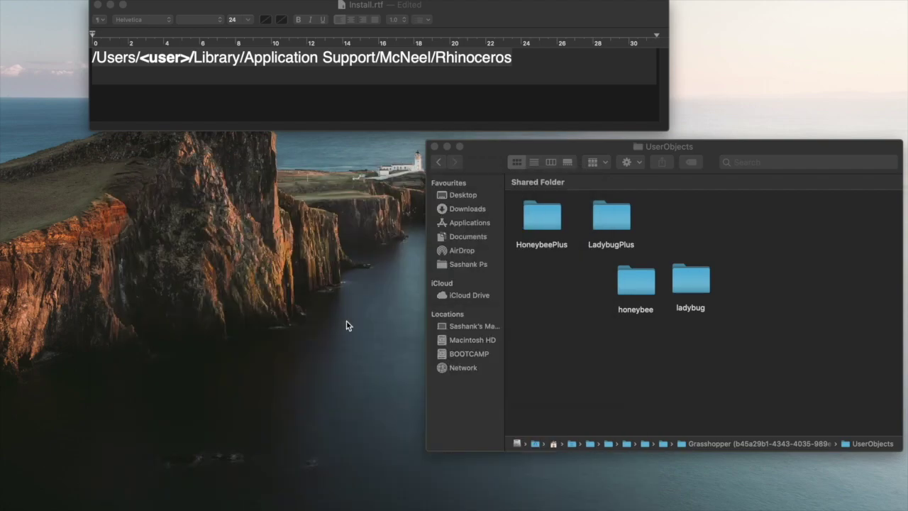
left_click_drag(691, 145, 474, 154)
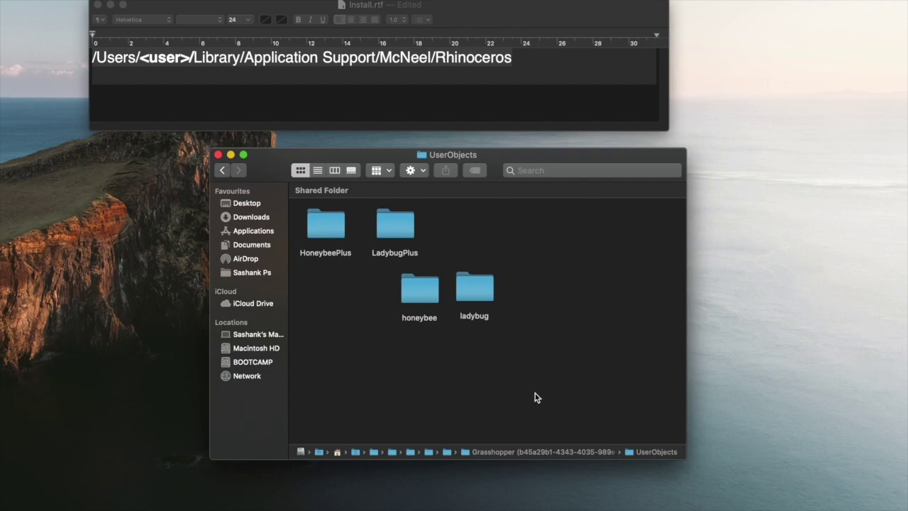
- Search for the React folder in Documents and open its View analysis_To a point_surface.gh file in Grasshopper
type("f re")
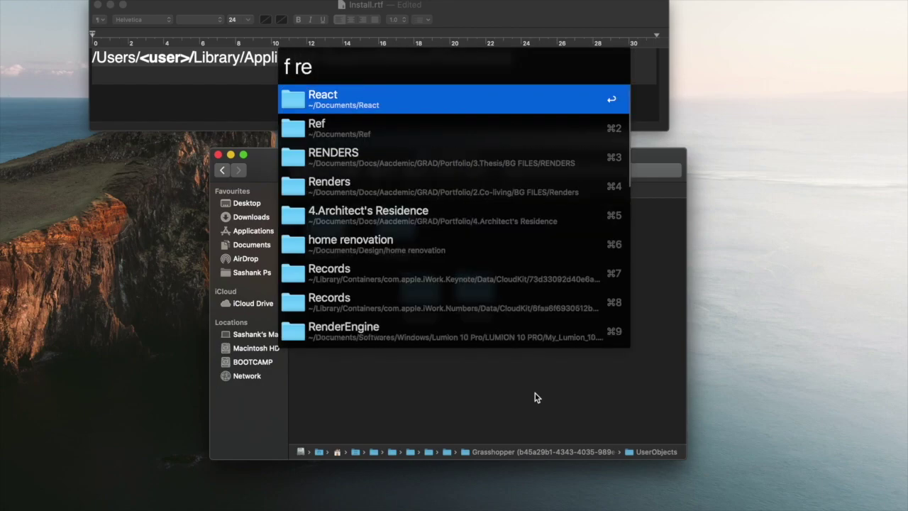
key("Return")
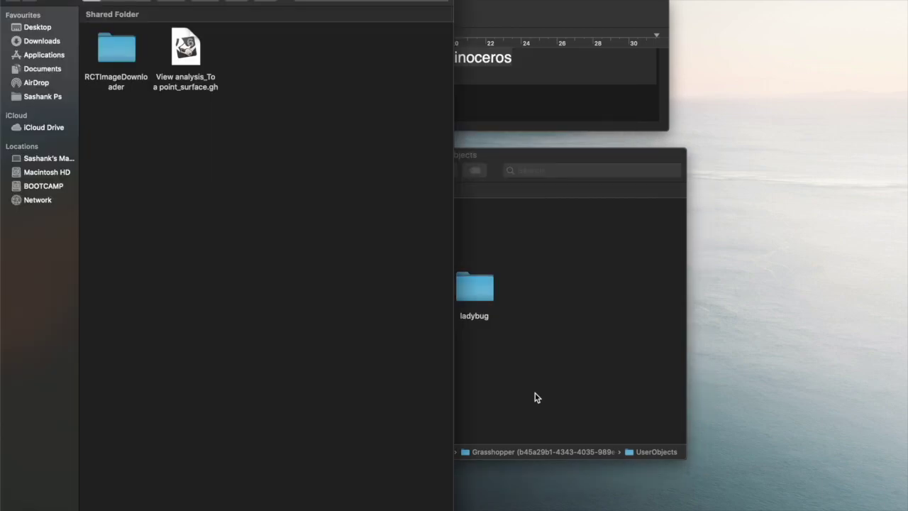
left_click(200, 50)
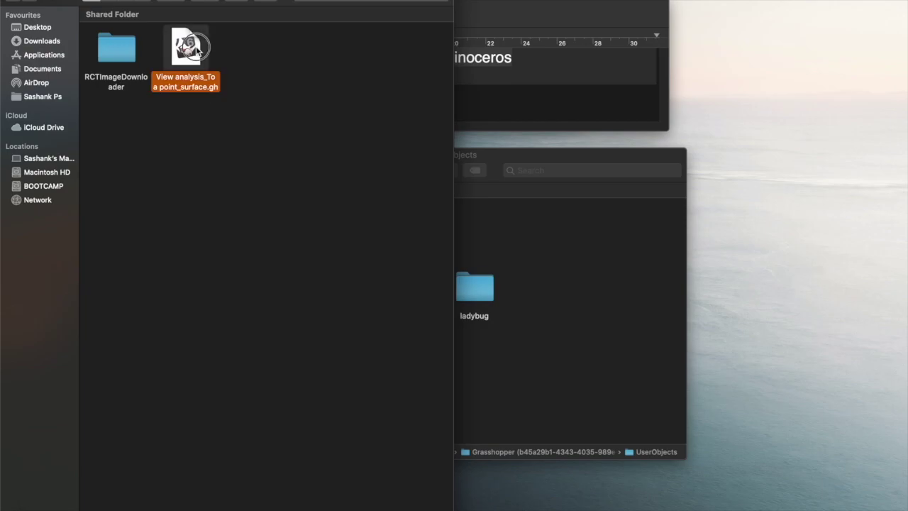
left_click(554, 270)
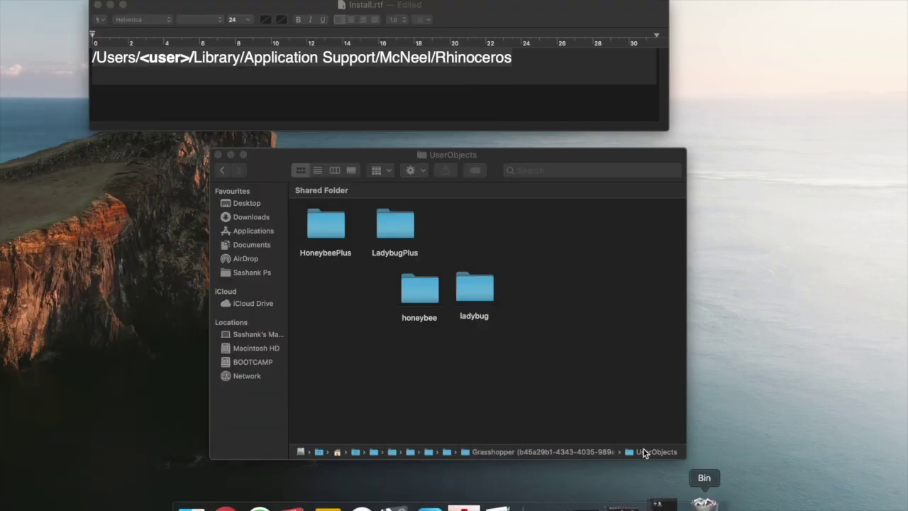
left_click(695, 493)
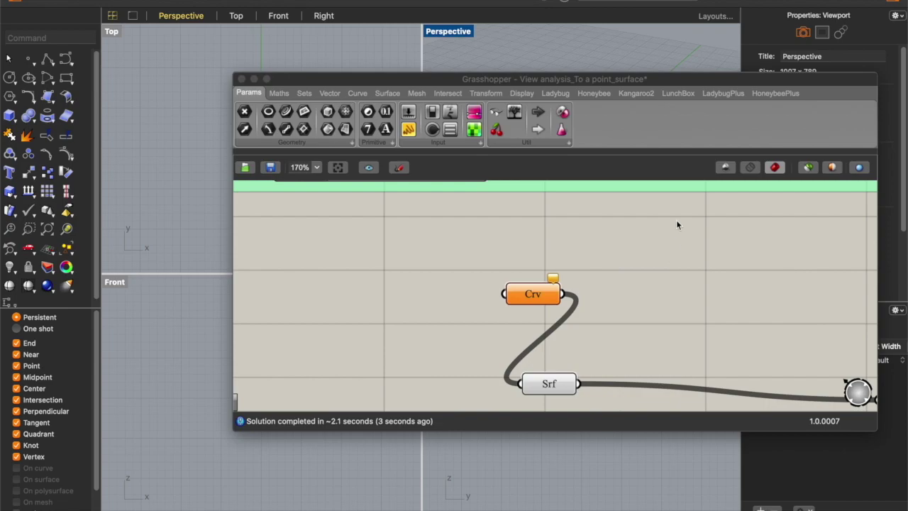
- Check the installed Ladybug, Honeybee, LadybugPlus and HoneybeePlus component sets in Grasshopper
left_click(556, 94)
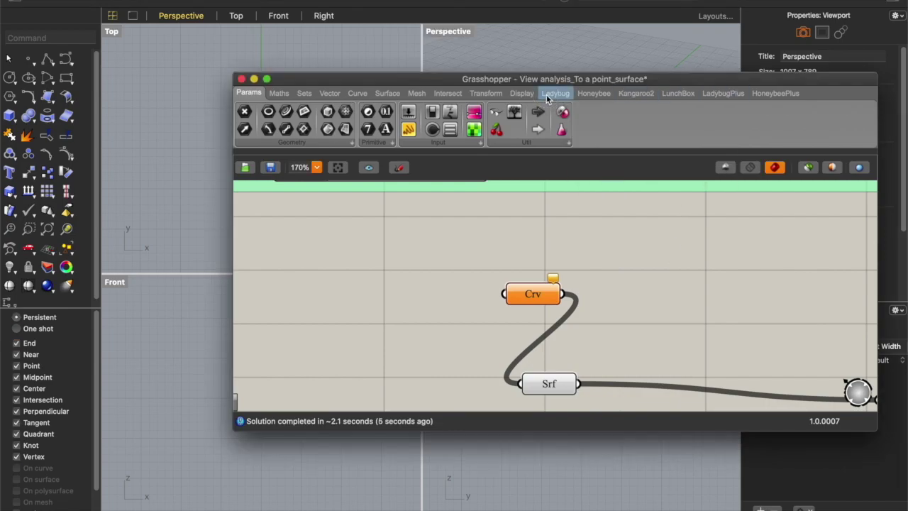
left_click(585, 97)
left_click(567, 96)
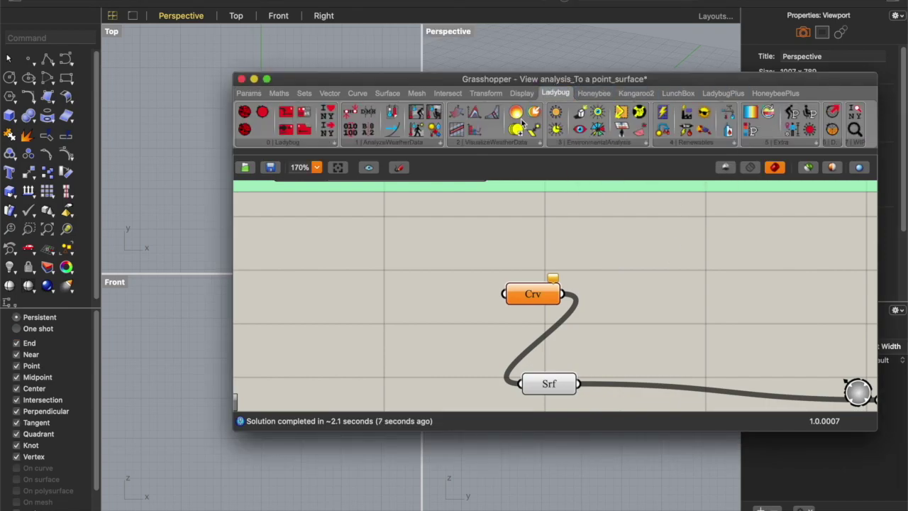
left_click(774, 93)
left_click(720, 97)
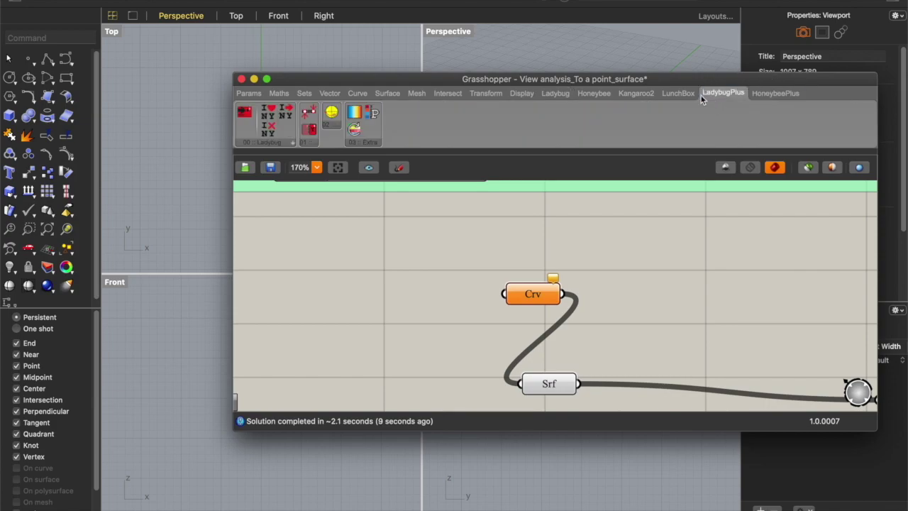
left_click(557, 95)
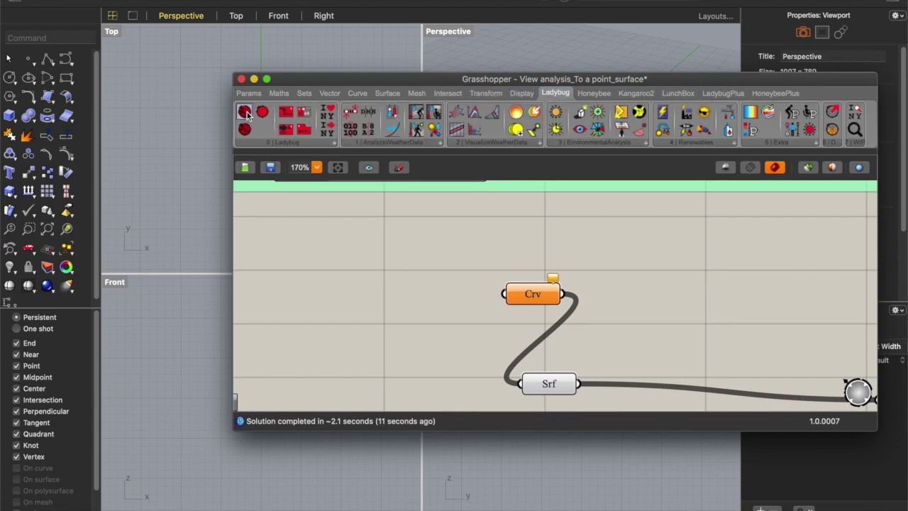
- Place the main Ladybug component on the canvas as a test and delete it
left_click_drag(244, 111, 321, 268)
left_click_drag(270, 236, 416, 282)
left_click_drag(349, 267, 399, 262)
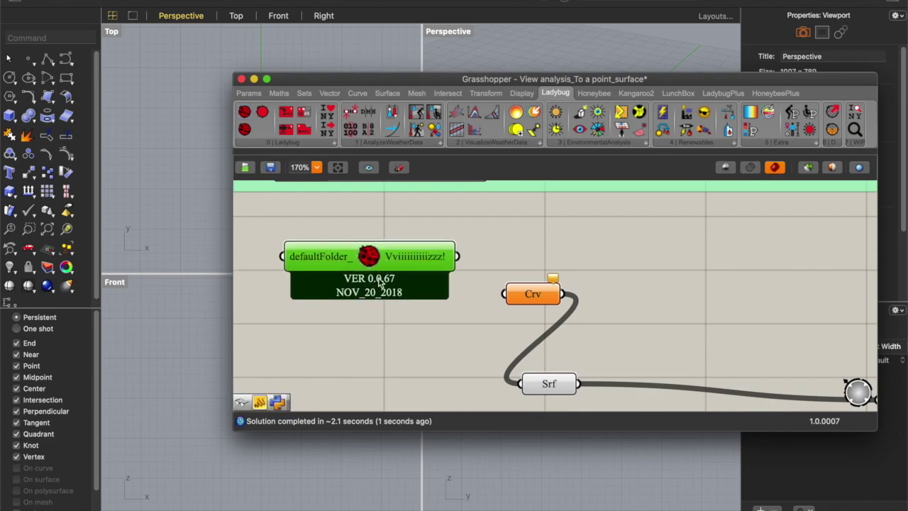
left_click_drag(488, 226, 325, 307)
key("Delete")
- Look through the view analysis definition down to the INPUT group of the POINT ANALYSIS section
scroll(652, 287, "down", 3)
right_click_drag(660, 249, 657, 147)
right_click_drag(606, 310, 609, 225)
right_click_drag(560, 369, 580, 282)
scroll(575, 283, "down", 2)
scroll(573, 288, "down", 1)
right_click_drag(559, 328, 608, 170)
right_click_drag(509, 257, 494, 198)
- Draw three boxes of different footprints and heights in Rhino as context for the view analysis
left_click_drag(425, 79, 411, 132)
left_click(9, 116)
left_click(481, 109)
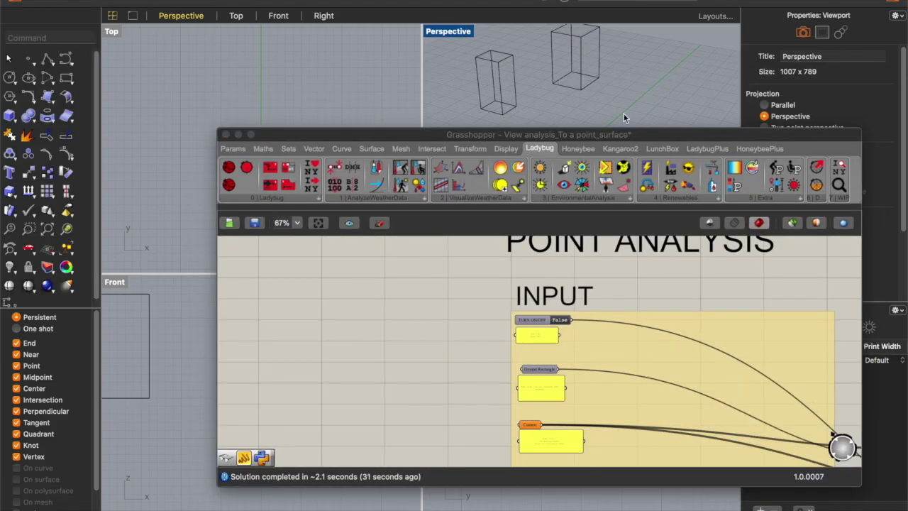
left_click_drag(624, 132, 751, 143)
scroll(698, 369, "up", 1)
- Place a point between the boxes and draw a ground rectangle enclosing them in the Top viewport
left_click(28, 58)
left_click(180, 94)
right_click_drag(160, 143, 189, 193)
left_click_drag(153, 74, 267, 199)
- Raise the point vertically above the ground plane in the Front viewport
mouse_move(510, 144)
left_mouse_down()
mouse_move(429, 143)
mouse_move(529, 142)
left_mouse_up()
left_click(553, 102)
right_click_drag(135, 426, 207, 426)
left_click_drag(205, 398, 205, 349)
- Assign the rectangle, boxes and point to the Ground Rectangle, Context and Pt inputs, and set the TURN ON/OFF toggle to True
right_click_drag(638, 454, 502, 284)
double_click(492, 334)
double_click(579, 438)
left_click(577, 438)
left_click(529, 483)
right_click_drag(473, 248, 473, 491)
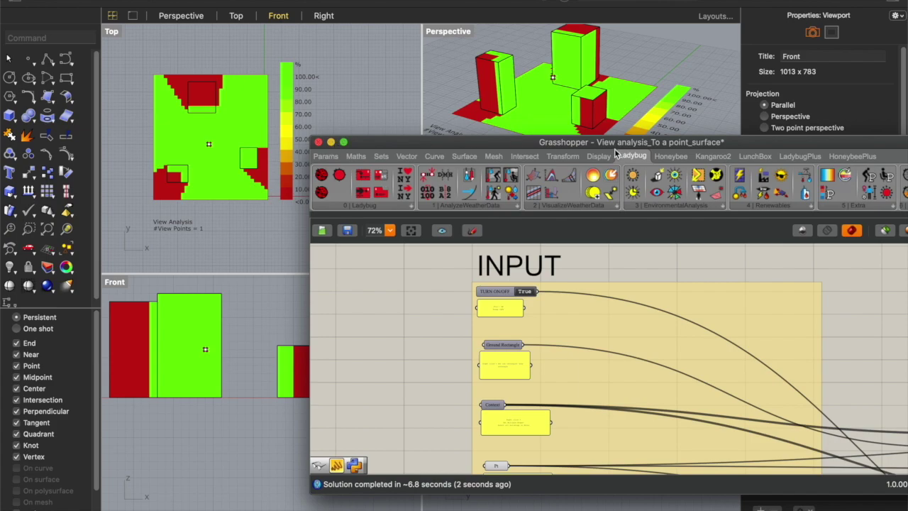
- Examine the view analysis colours in the Perspective viewport and the components in the definition's Process group
left_click_drag(536, 146, 445, 251)
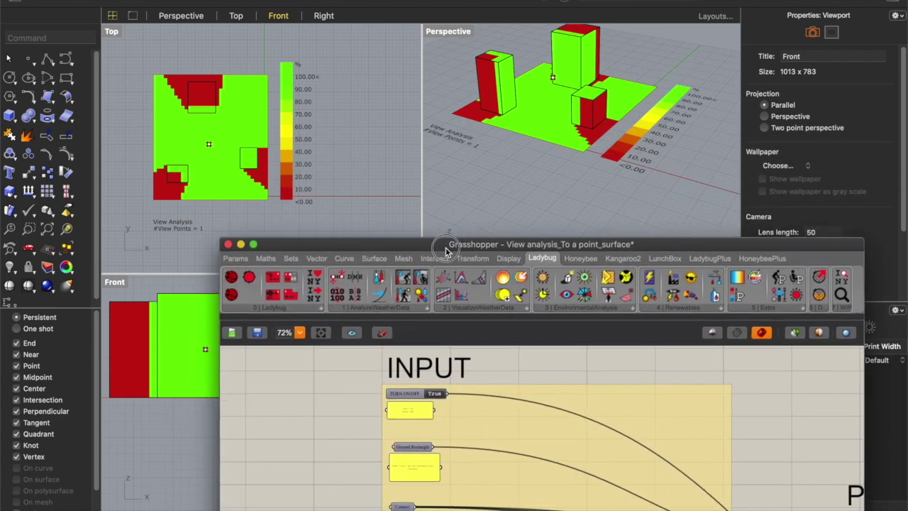
right_click_drag(568, 107, 595, 137)
scroll(589, 137, "up", 5)
scroll(589, 138, "down", 10)
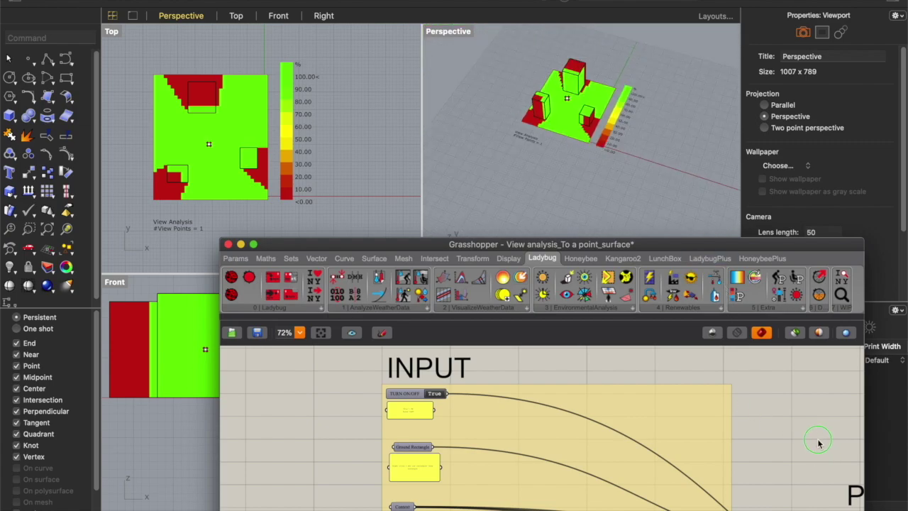
right_click_drag(818, 443, 810, 413)
right_click_drag(723, 401, 529, 352)
right_click_drag(801, 383, 571, 353)
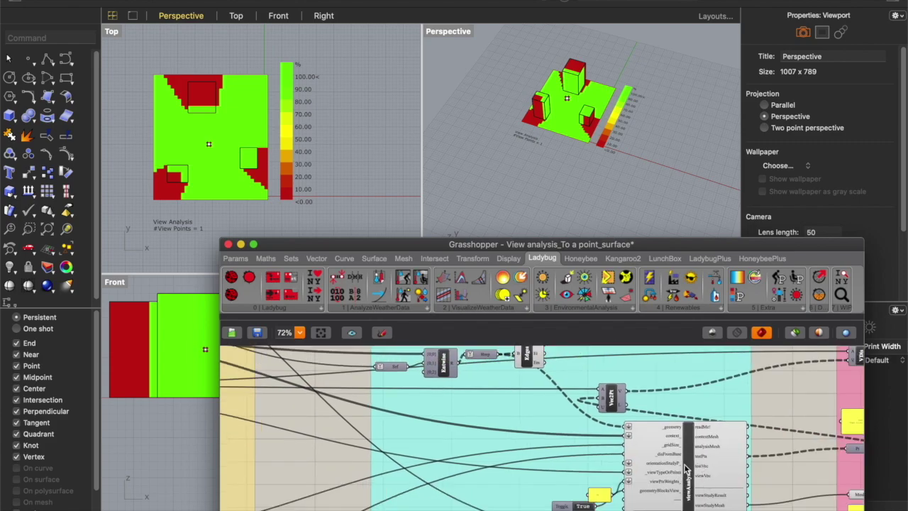
right_click_drag(797, 377, 713, 425)
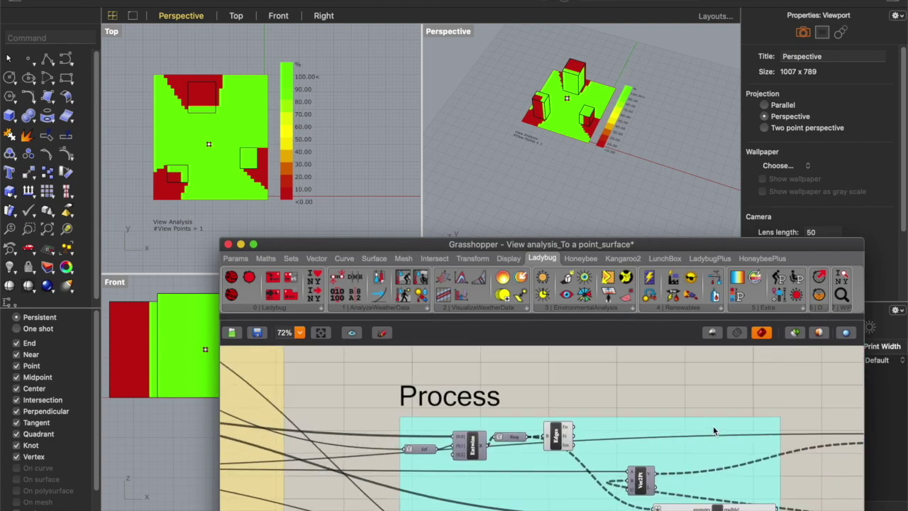
scroll(713, 426, "down", 3)
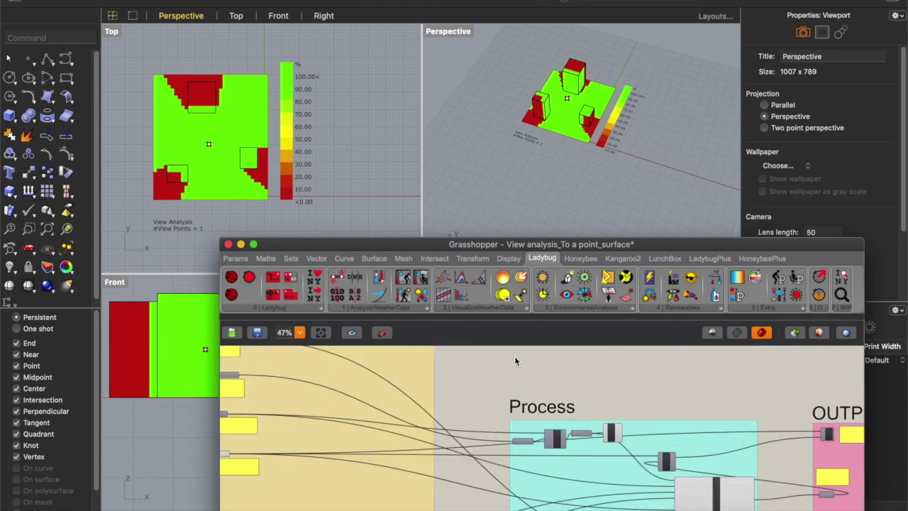